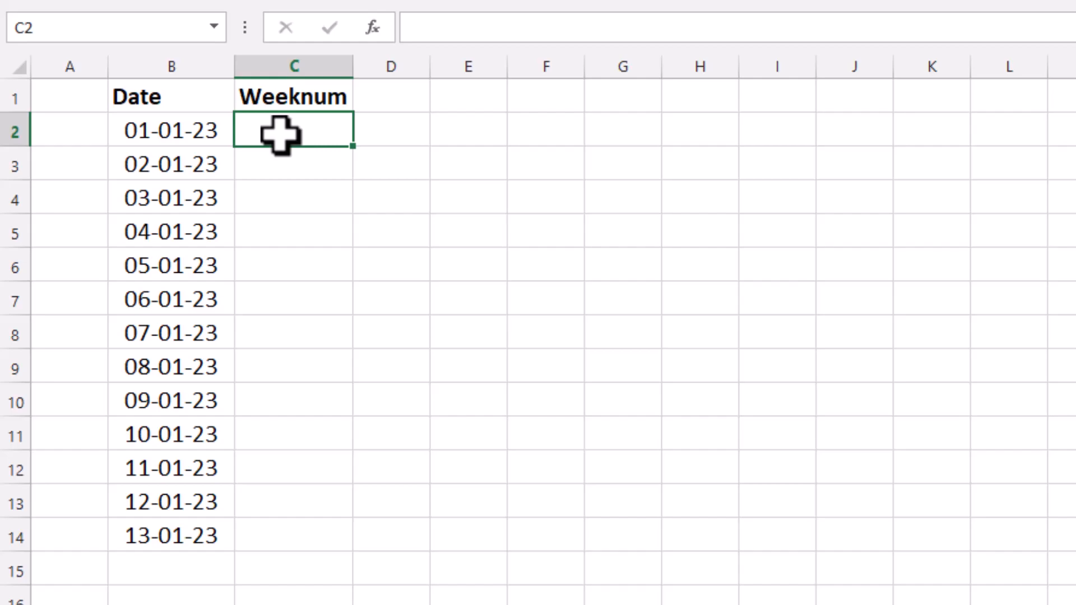
Enter the formula =WEEKNUM(B2) in cell C2 to get the week number of the first date
click(160, 131)
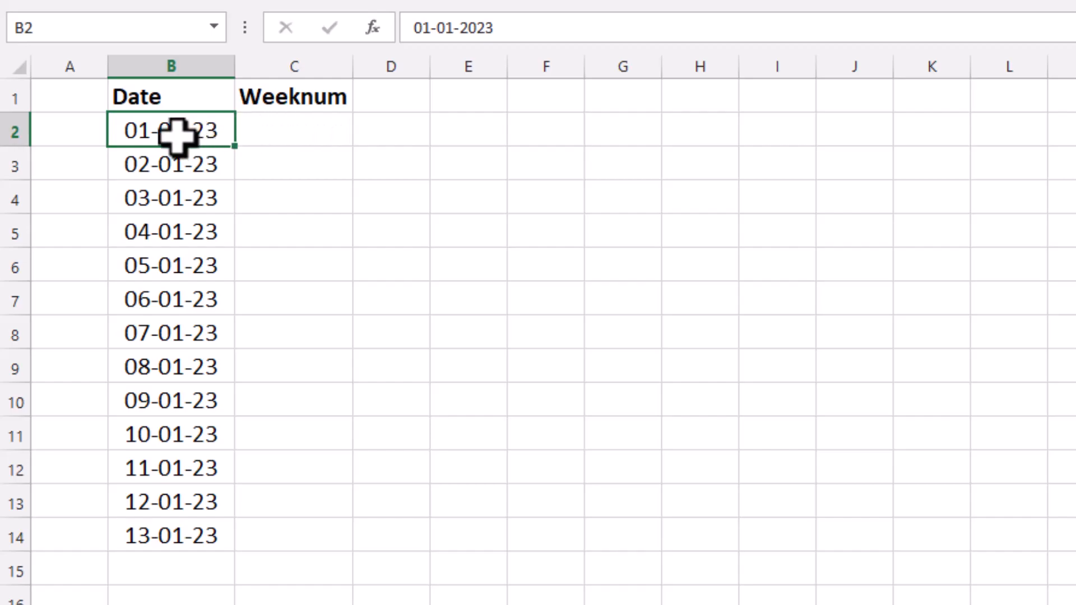
click(291, 135)
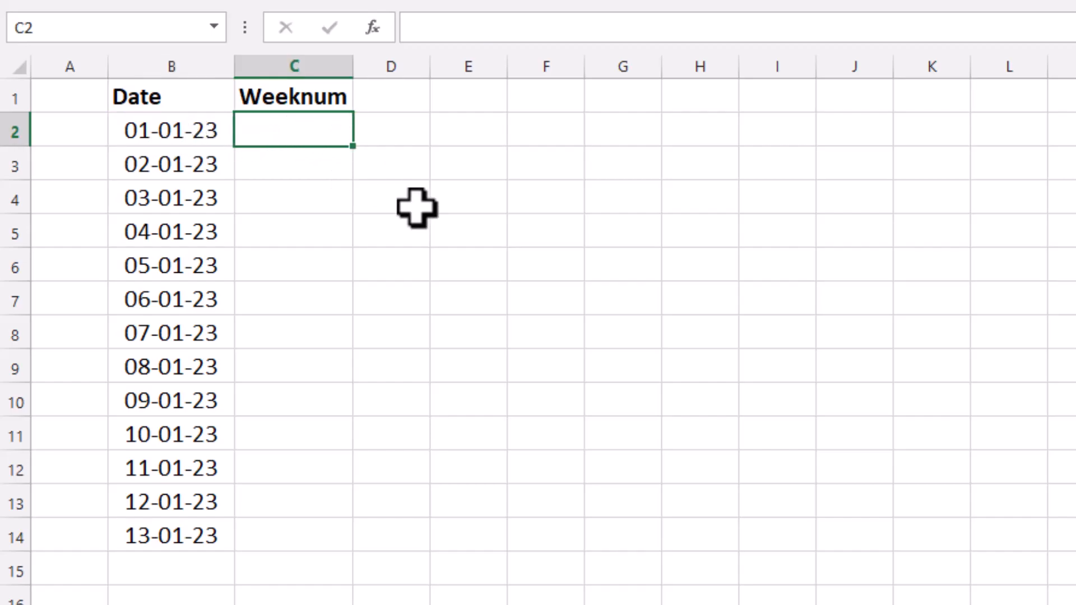
text(=)
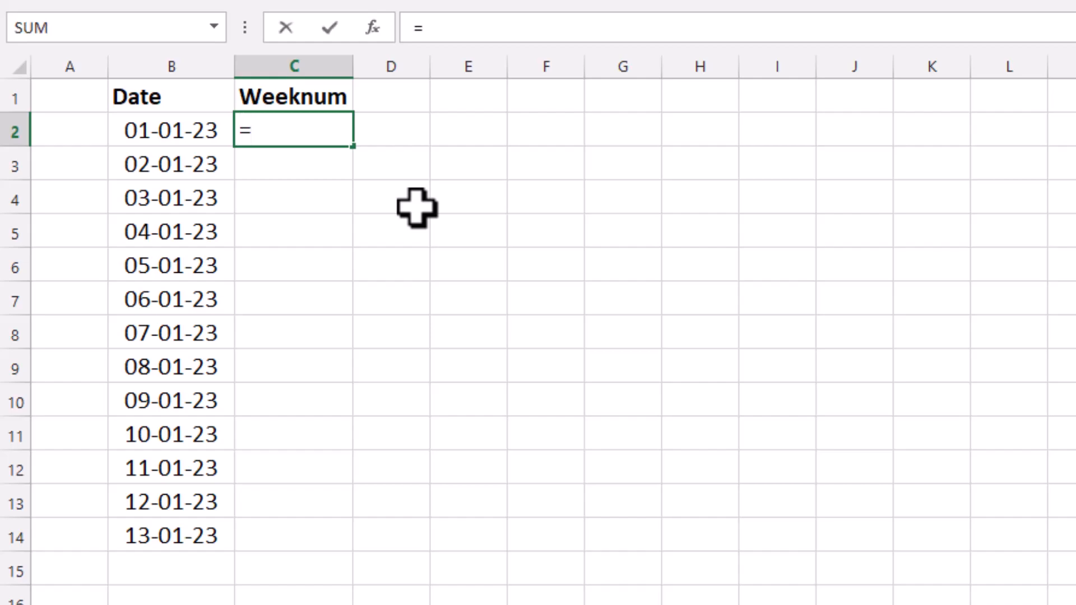
text(weeknum)
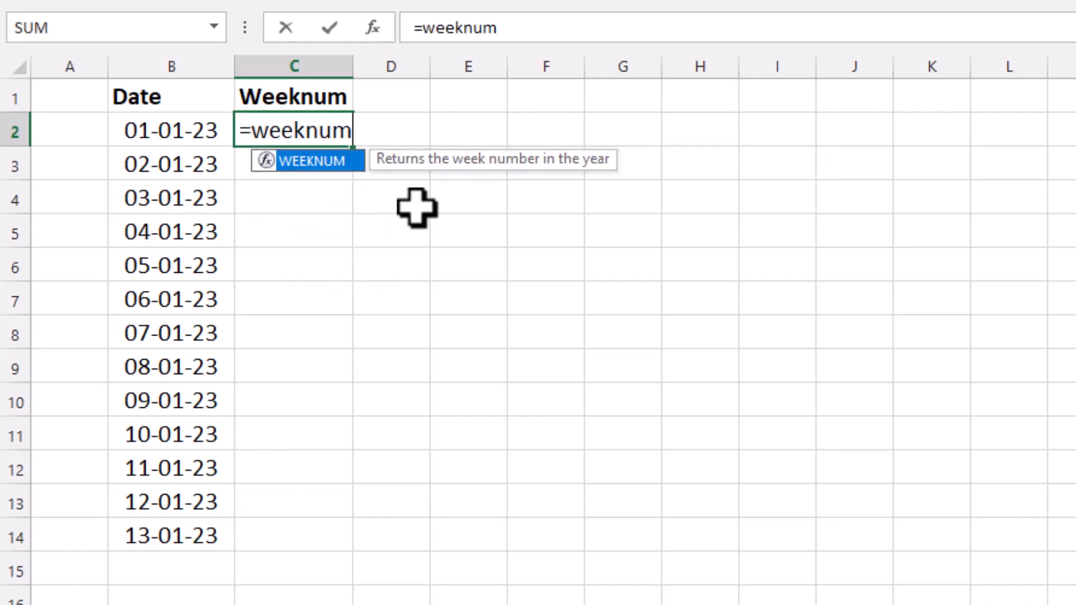
text(()
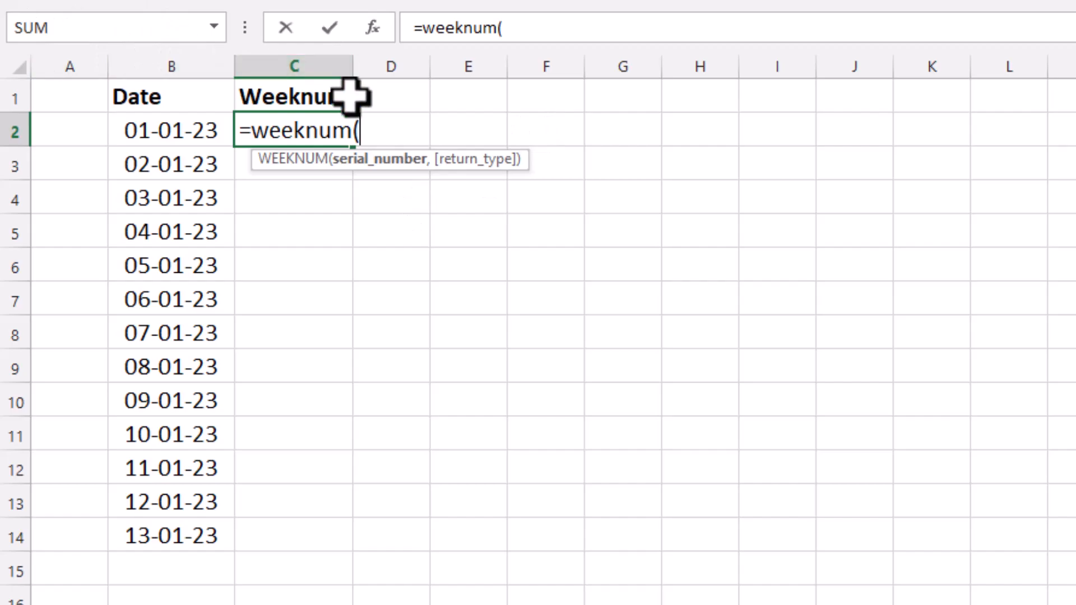
click(169, 132)
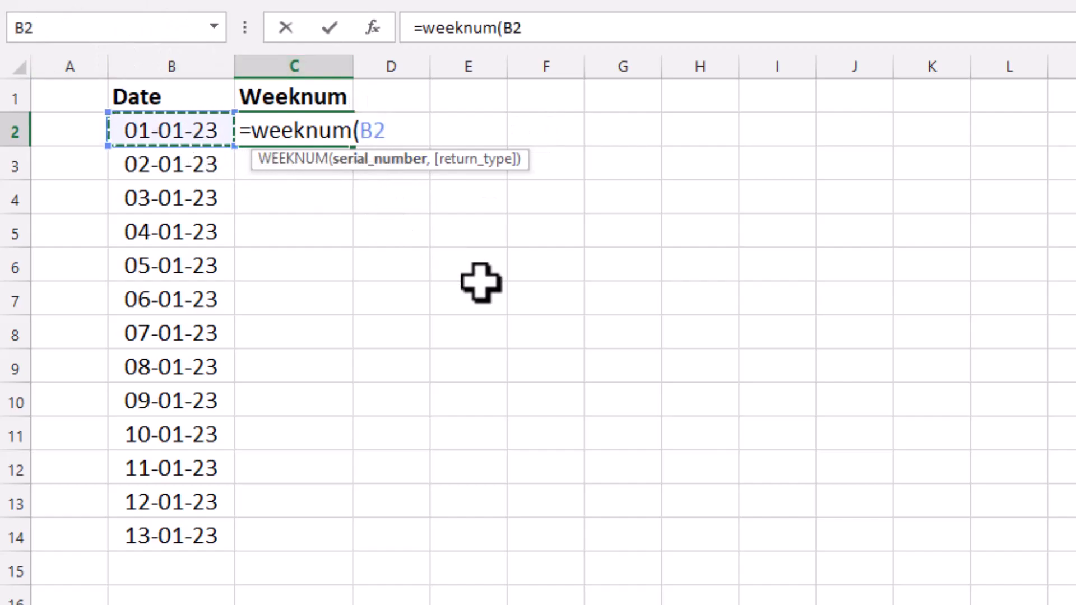
text())
key(Return)
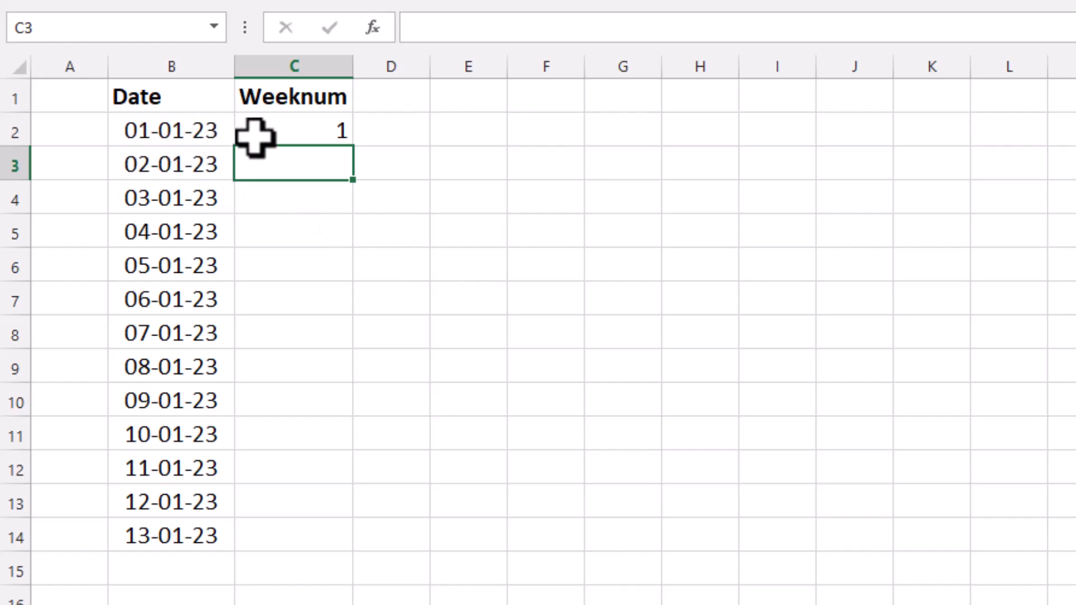
Fill the week number formula from C2 down to C14
click(334, 139)
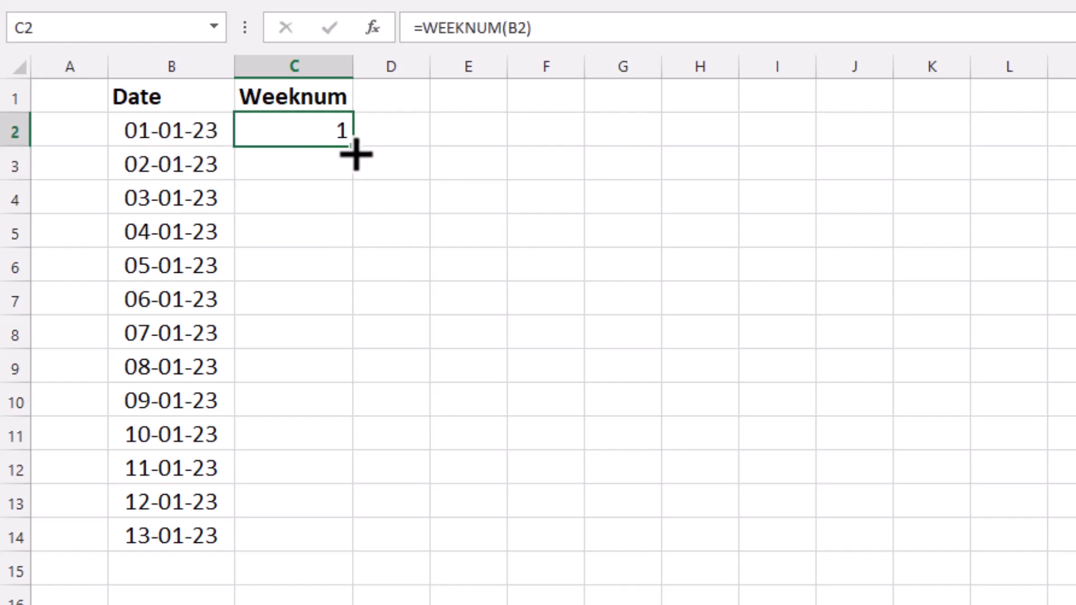
drag(356, 165, 341, 345)
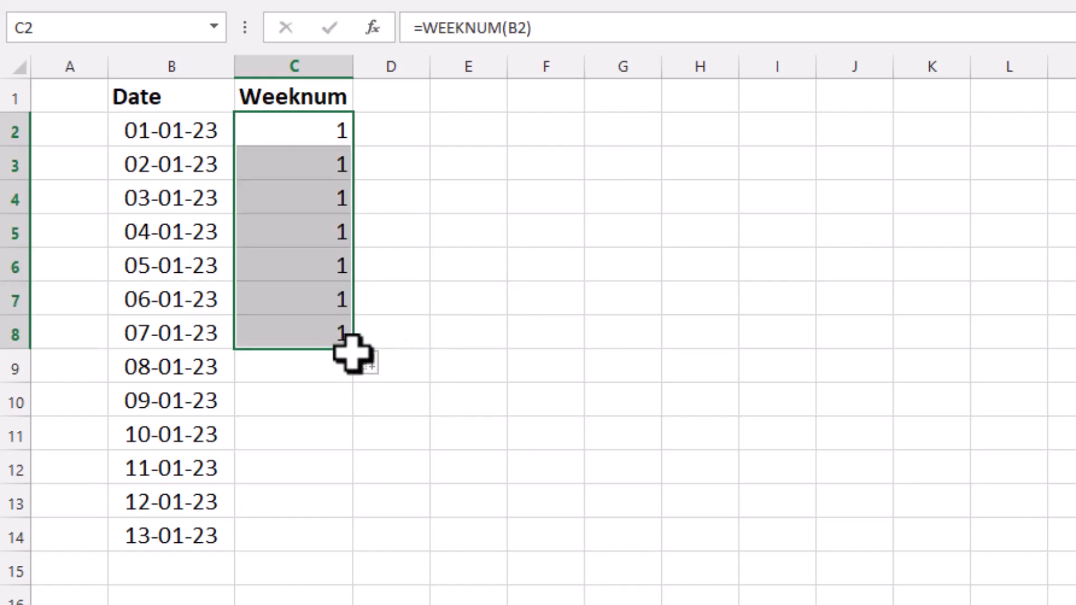
drag(357, 355, 336, 542)
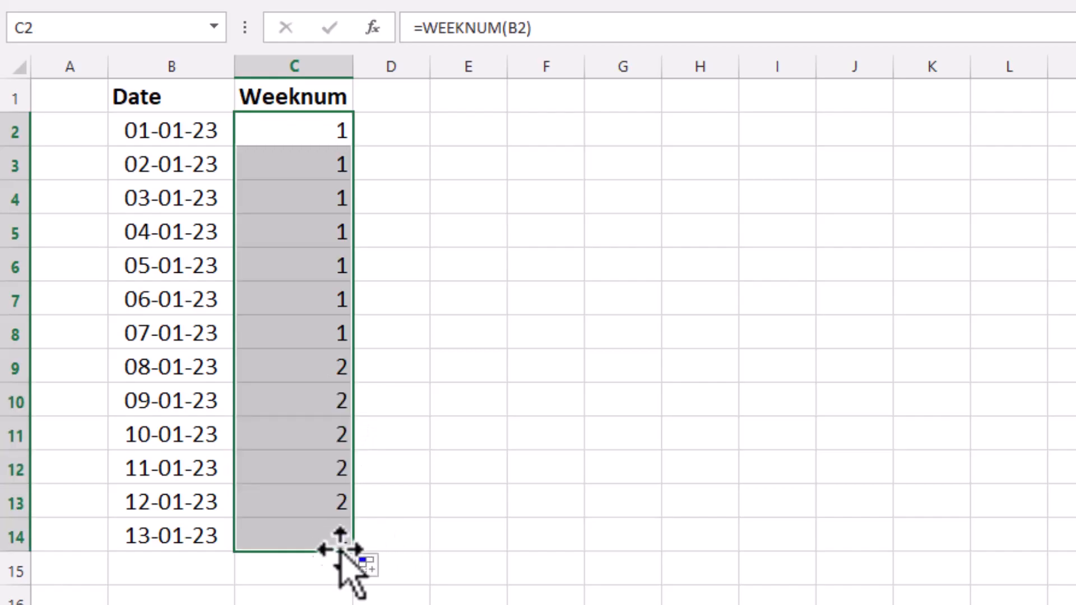
Extend the date series down to 15-01-23 in B16 and fill the week number formula down to C16
click(202, 541)
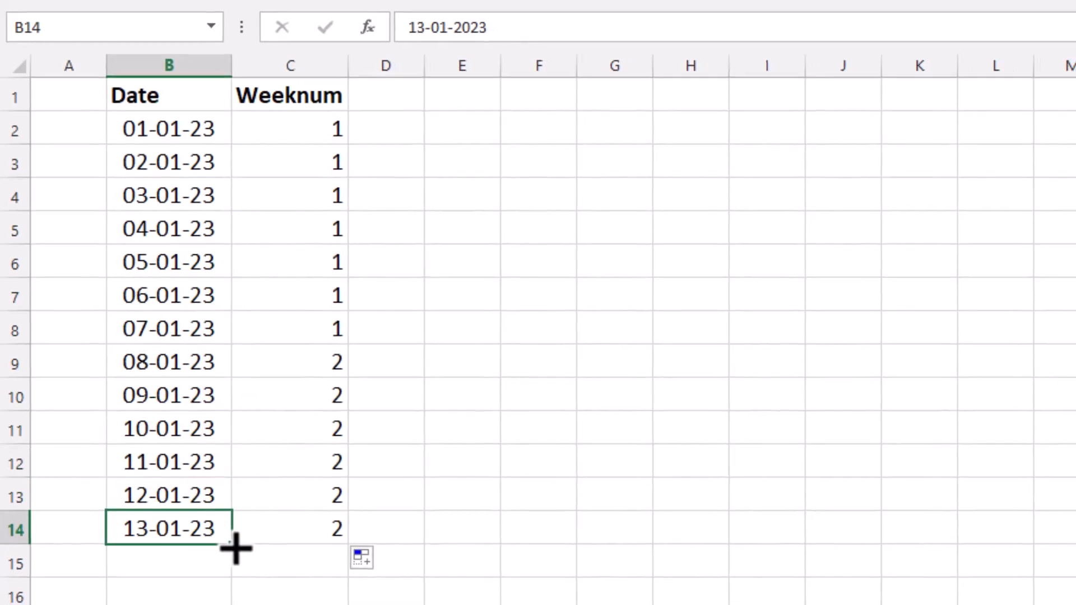
drag(235, 547, 225, 604)
click(310, 528)
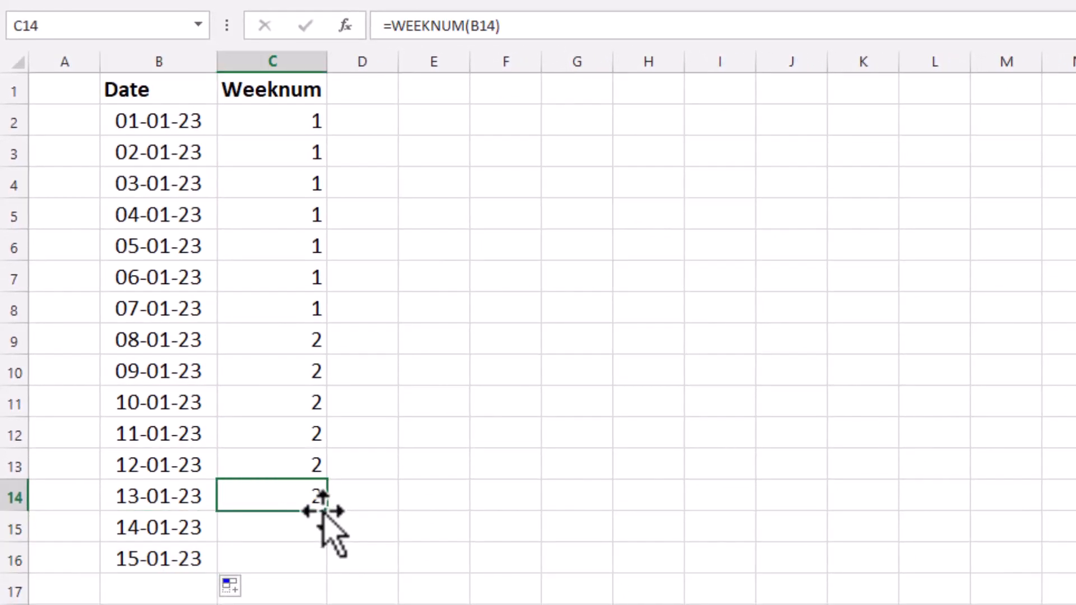
drag(328, 511, 318, 562)
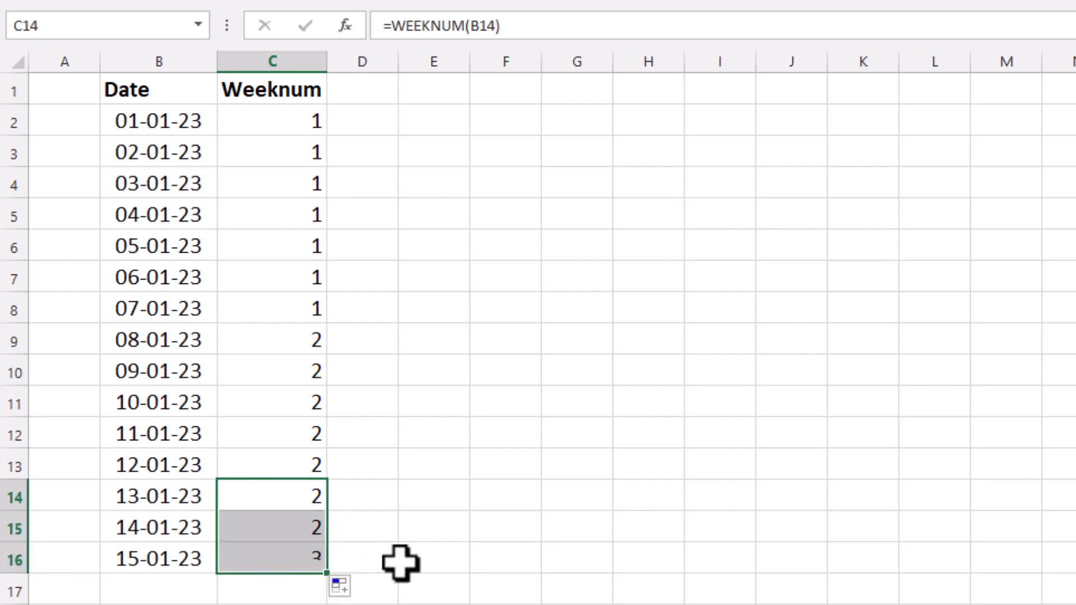
click(260, 562)
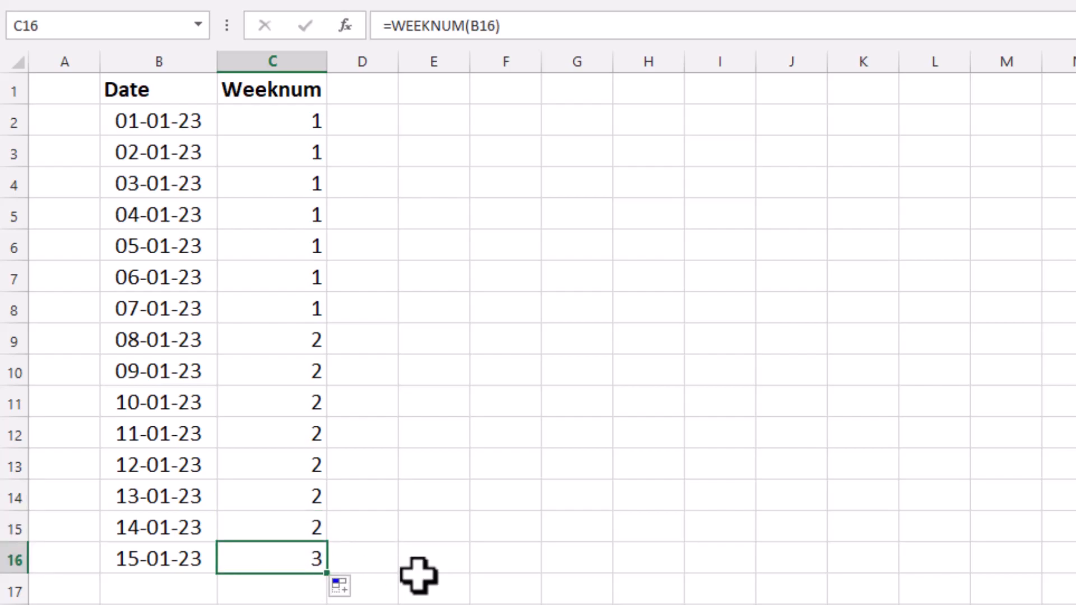
Change the starting date in B2 to 1-1-2022 and fill the date series down to B16
click(160, 120)
text(1)
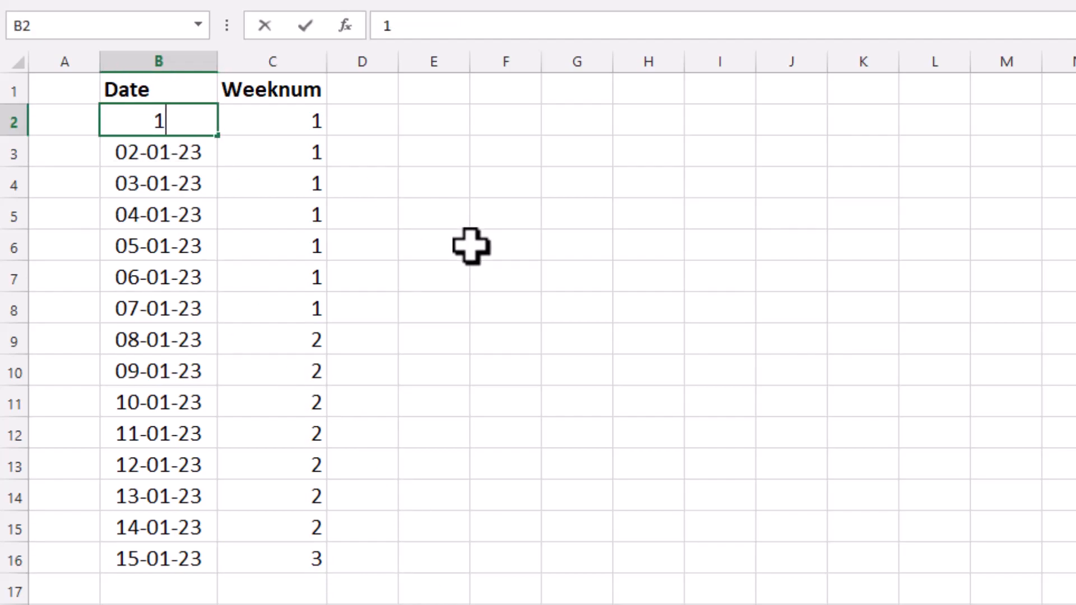
text(-1-2022)
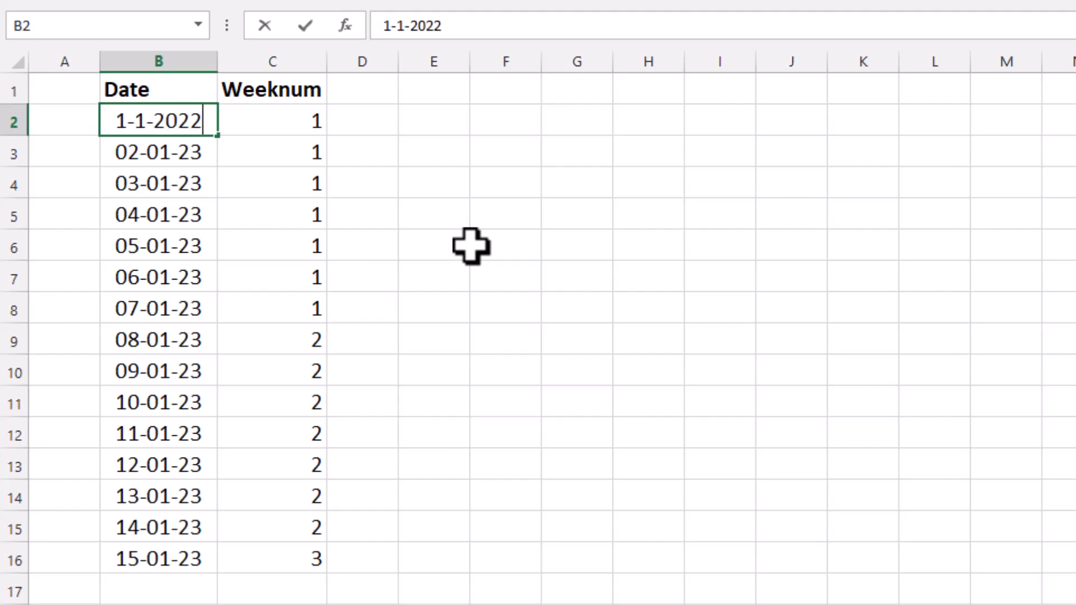
key(Return)
click(188, 124)
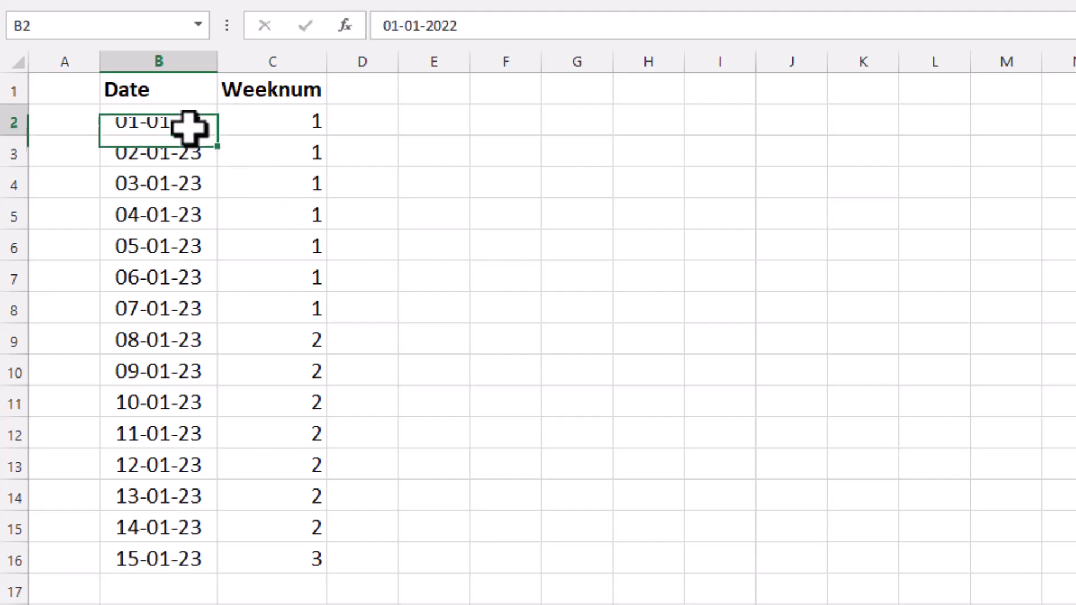
drag(217, 136, 209, 577)
Examine how the week numbers in column C correspond to the January 2022 dates, especially in the first week
click(173, 122)
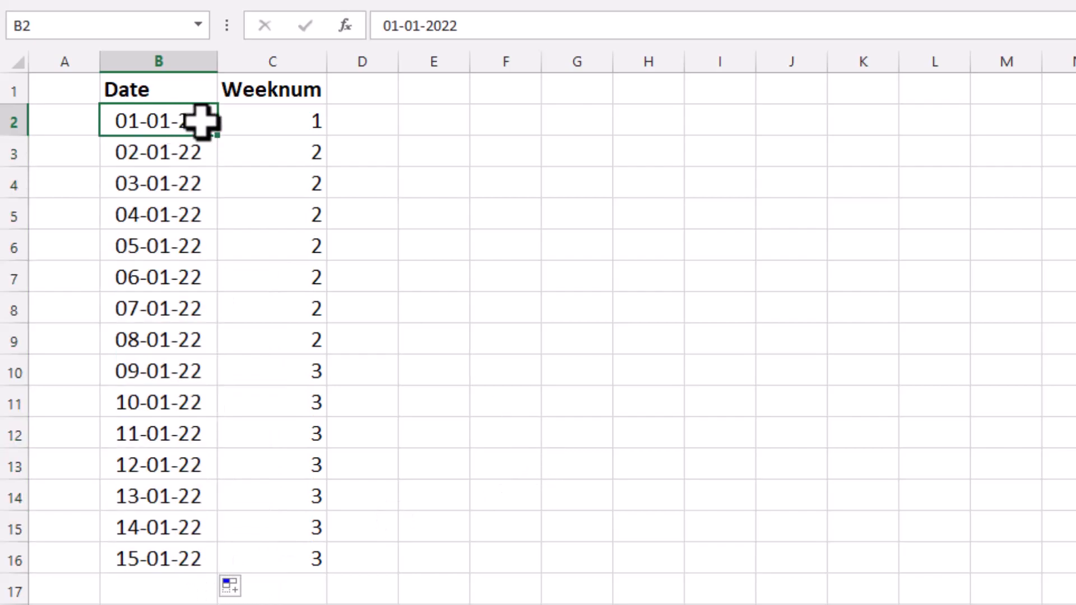
click(277, 123)
click(174, 152)
click(244, 152)
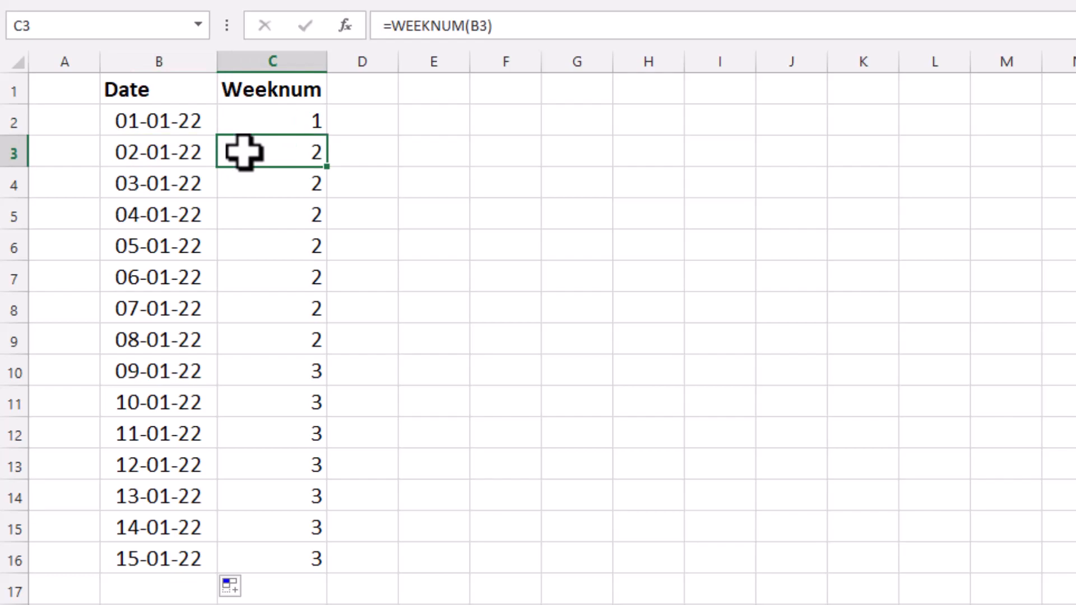
click(254, 125)
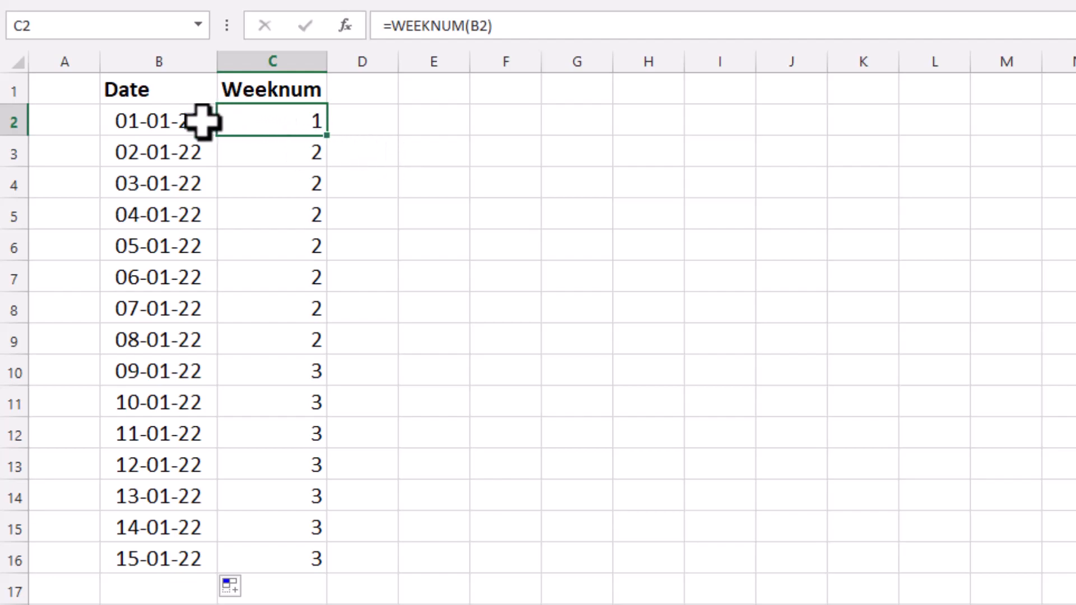
click(424, 119)
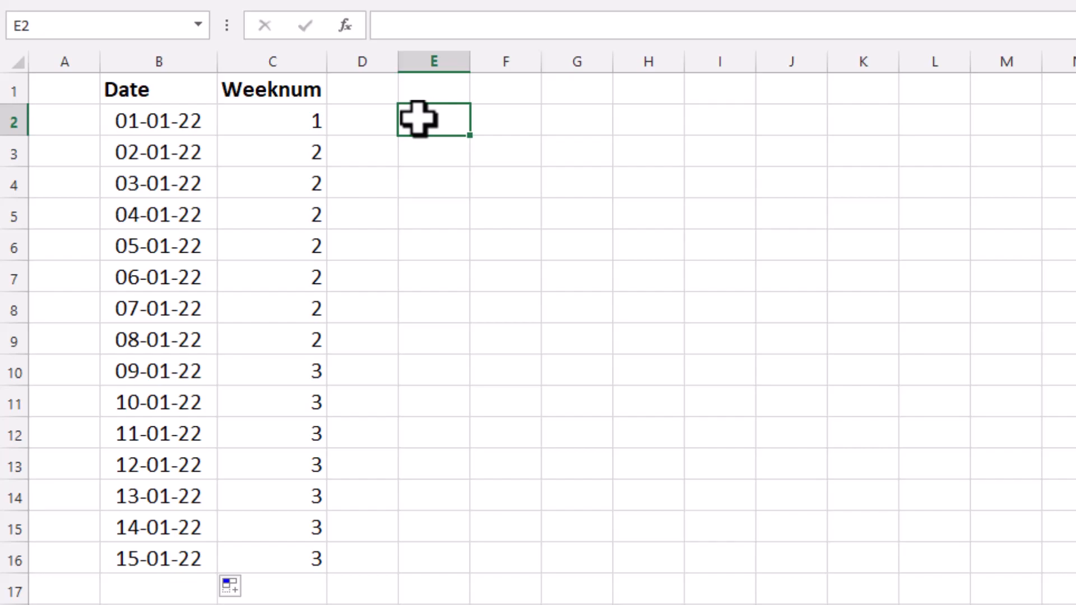
click(157, 122)
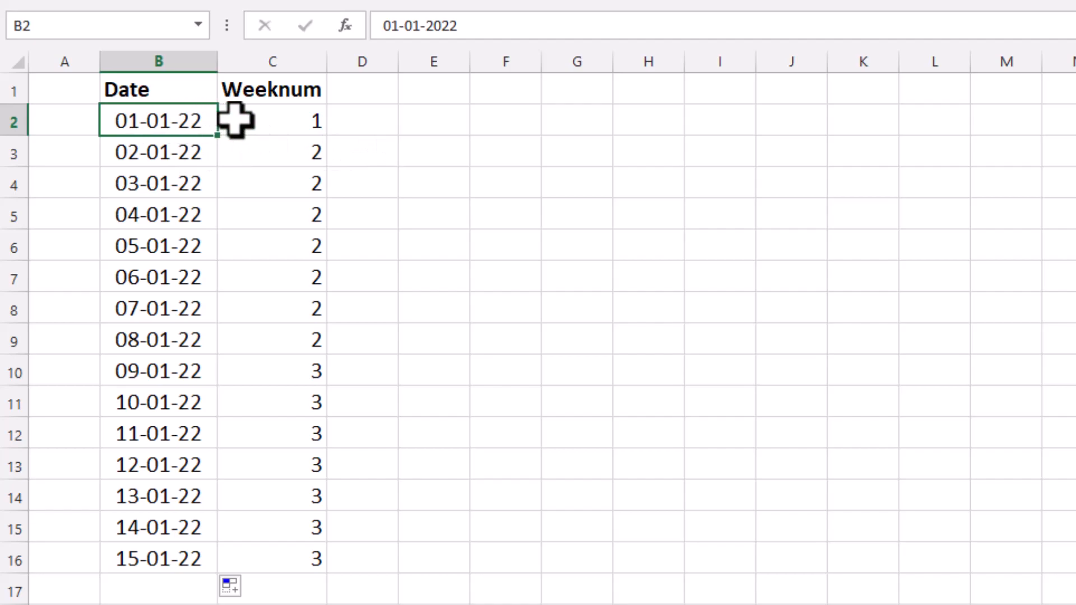
click(283, 124)
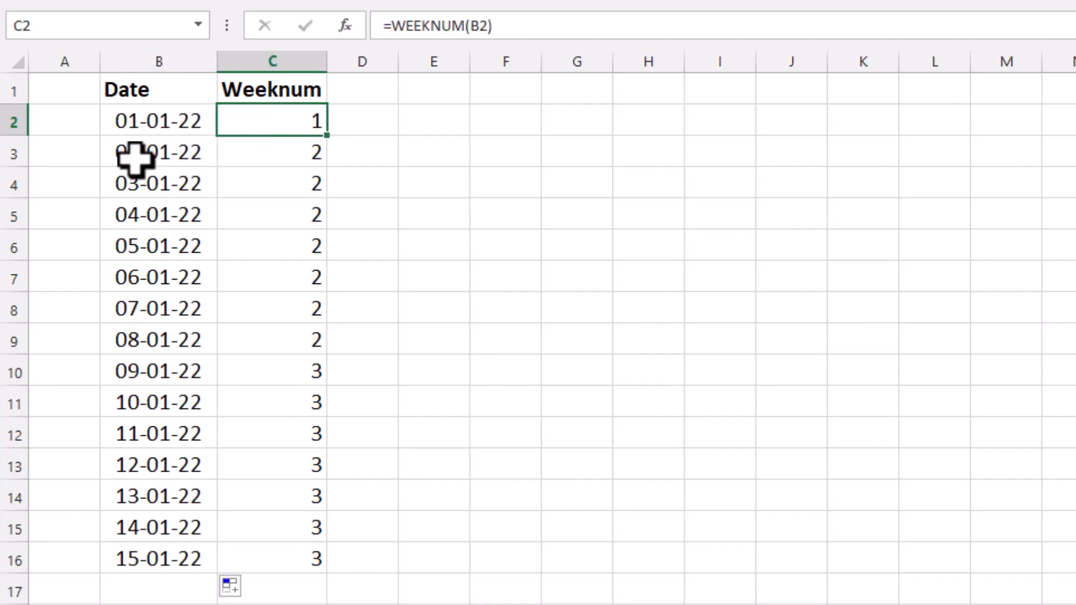
click(228, 152)
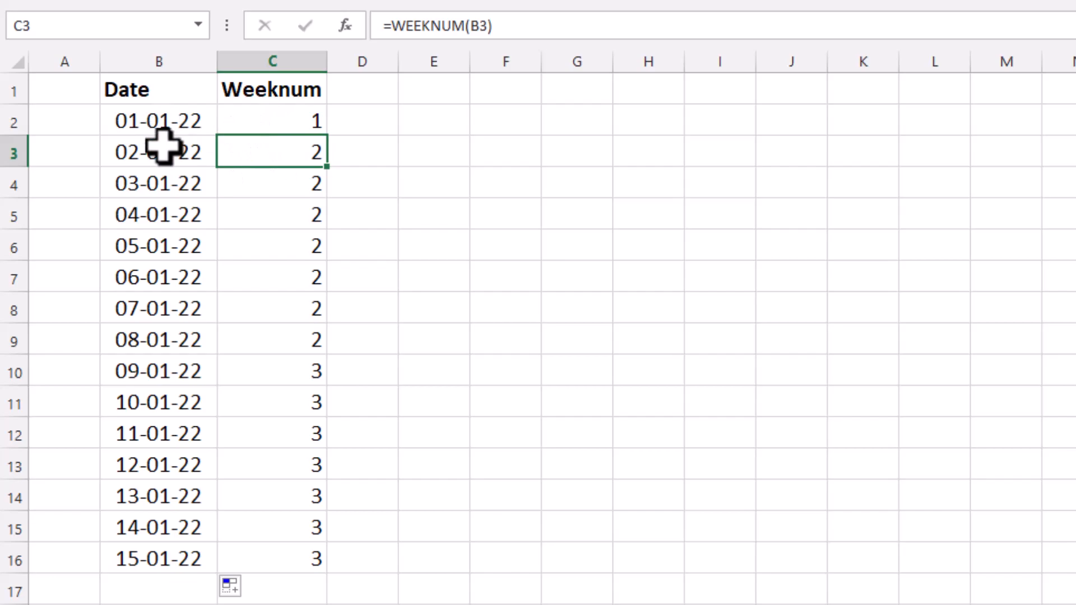
click(178, 120)
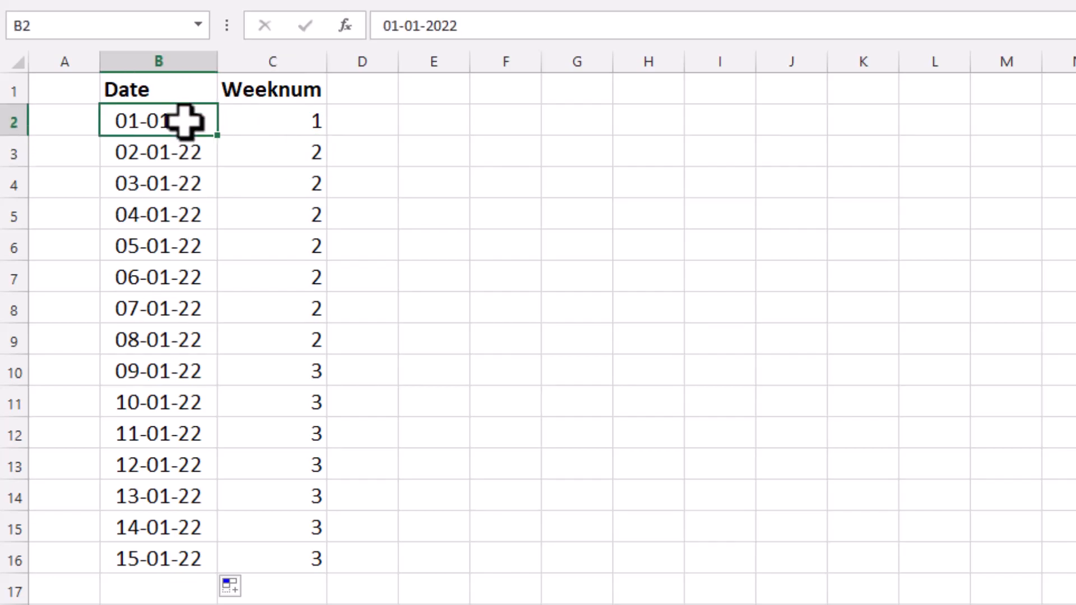
click(264, 120)
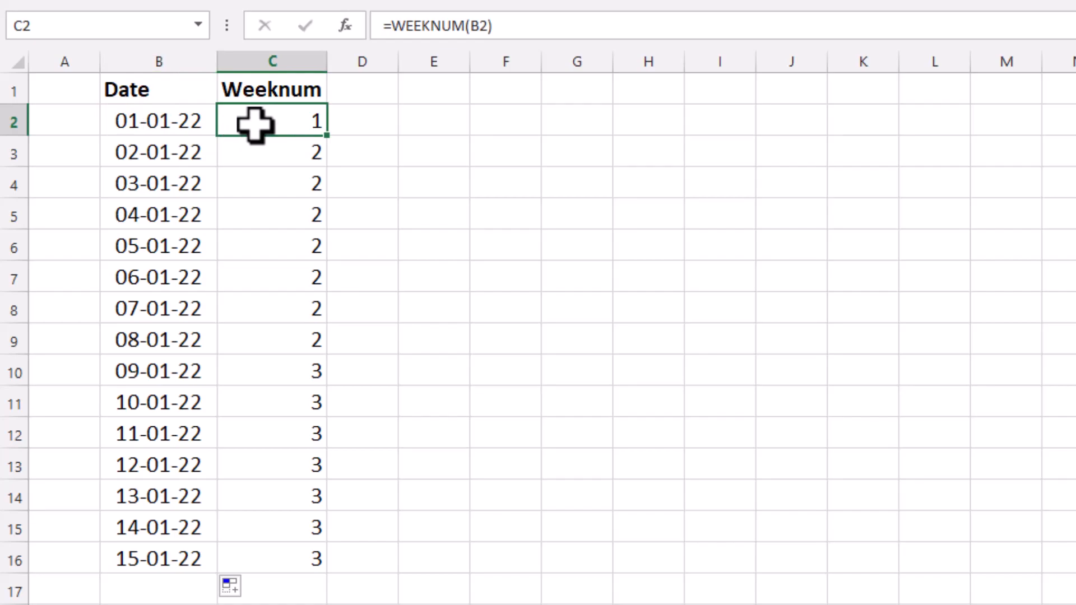
drag(257, 124, 275, 306)
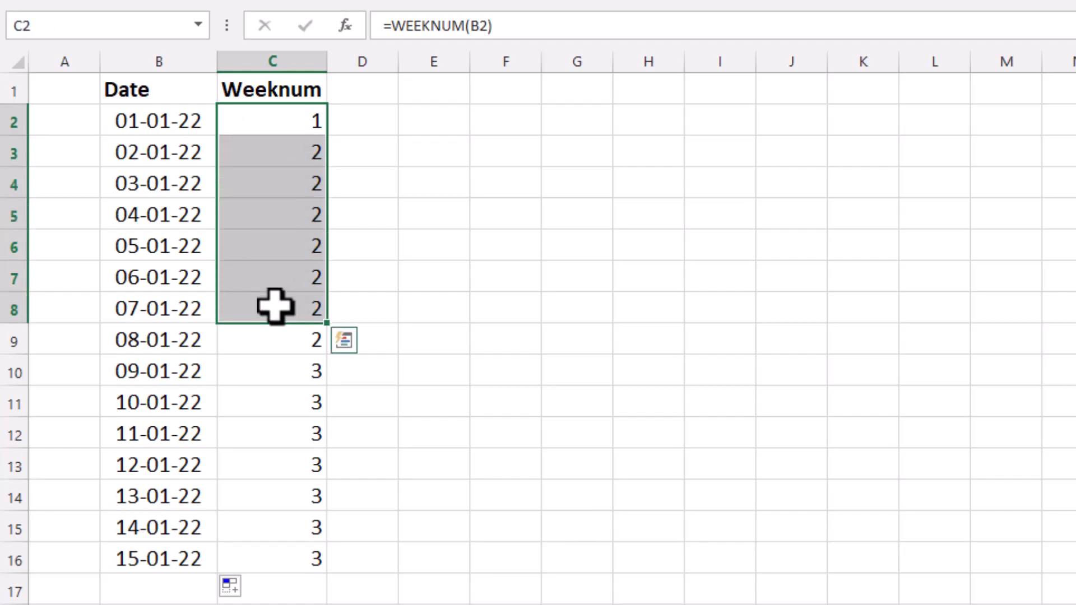
Add return type 16 (Saturday) to the formula in C2, making it =WEEKNUM(B2,16)
click(268, 127)
double_click(268, 127)
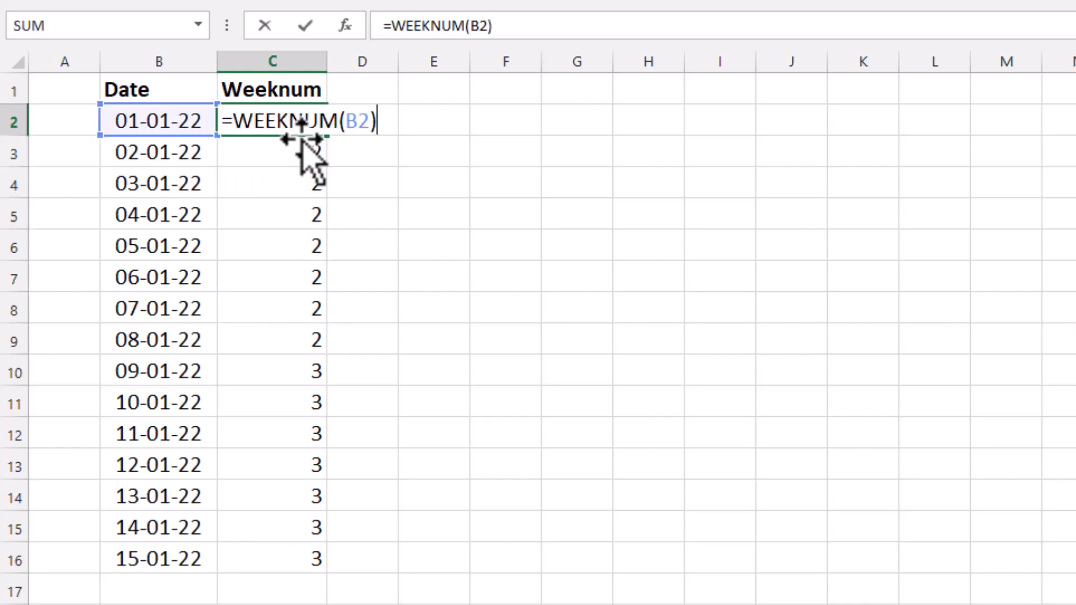
key(BackSpace)
text(,)
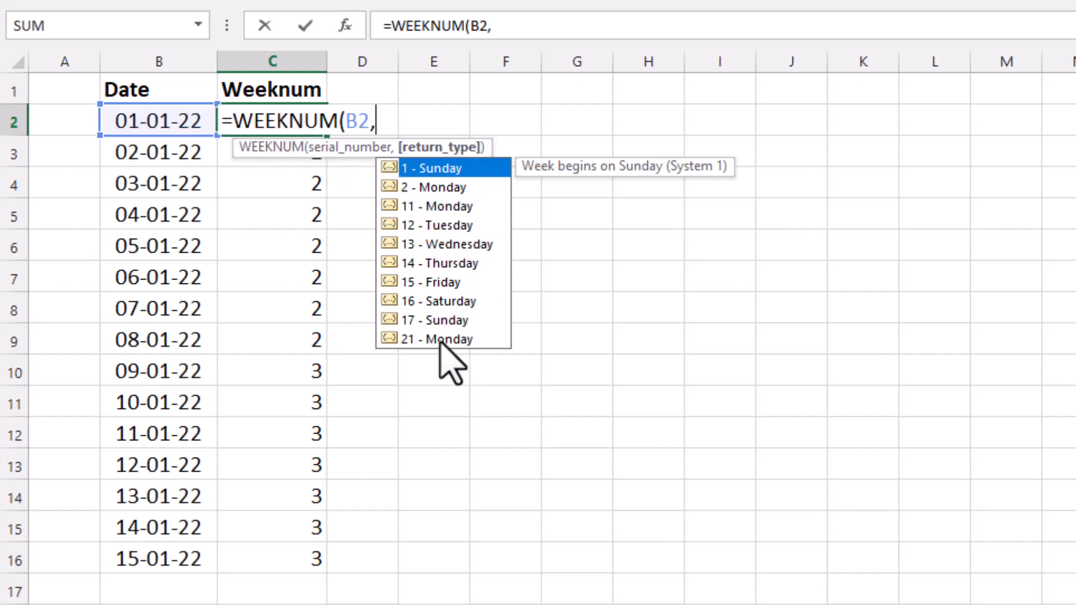
double_click(439, 302)
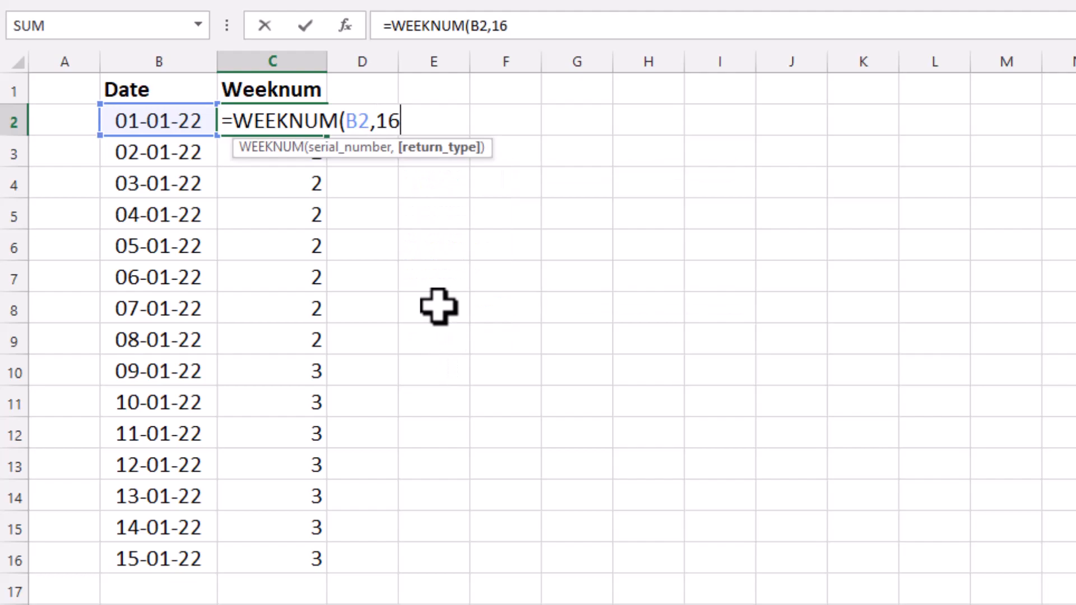
key(Return)
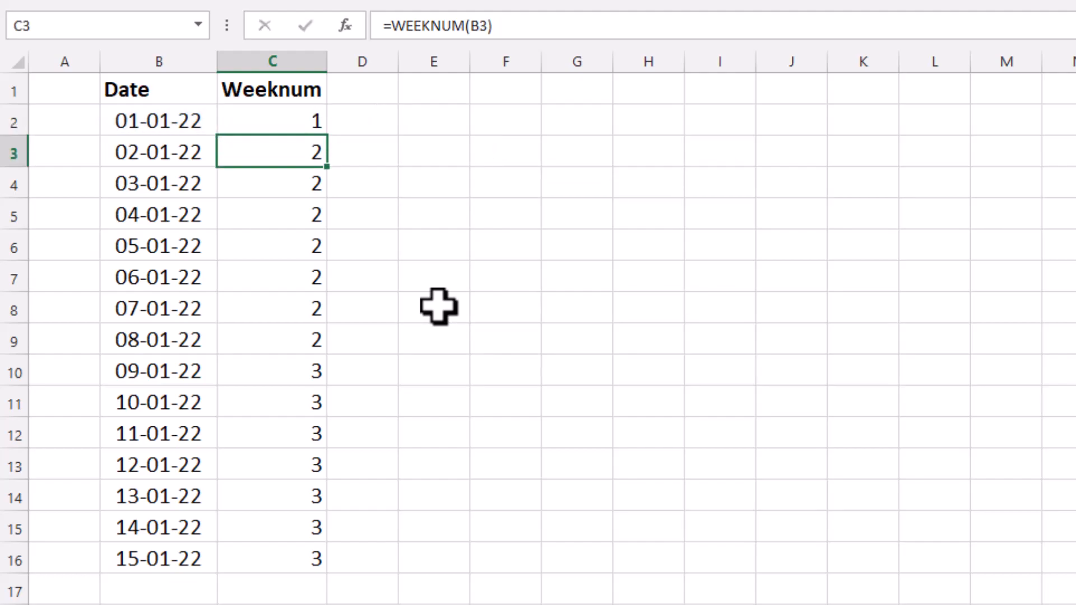
Fill the updated formula from C2 down to C16 and check the week number groups
click(284, 118)
drag(329, 142, 320, 575)
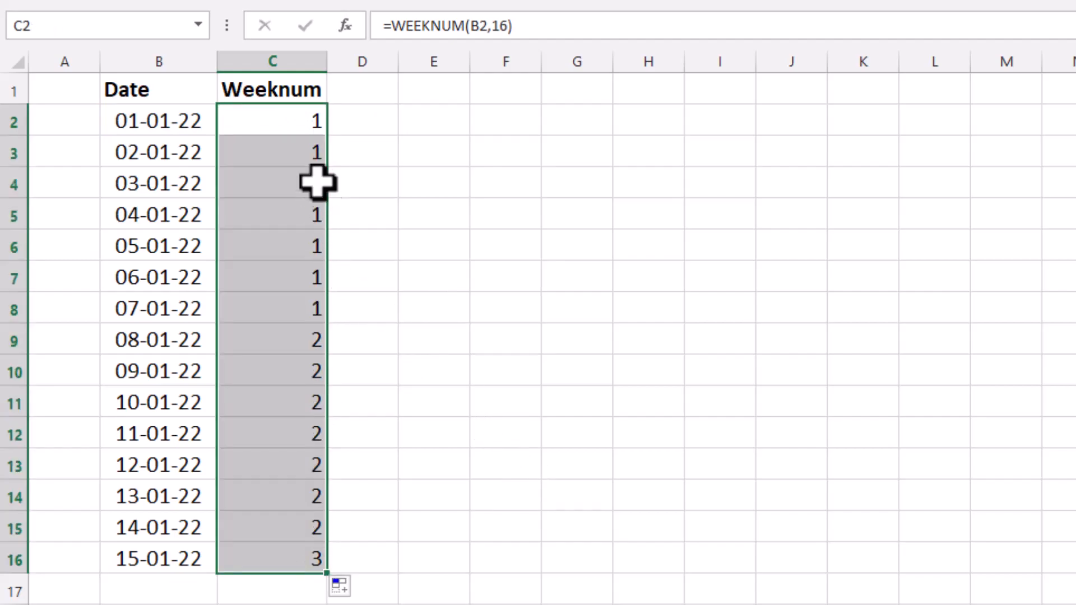
drag(267, 125, 268, 302)
drag(260, 340, 252, 527)
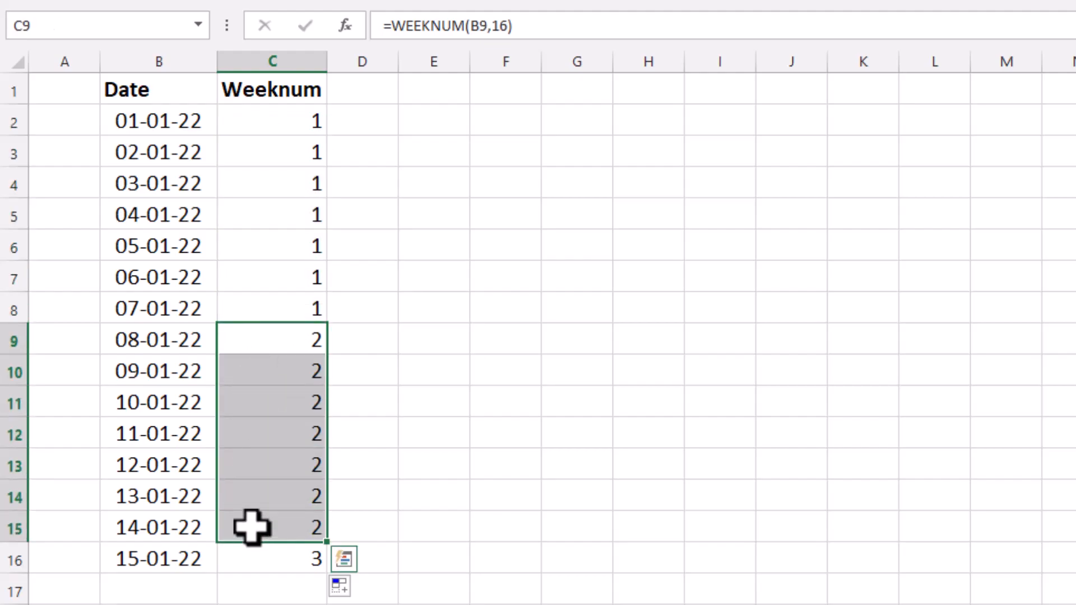
click(250, 558)
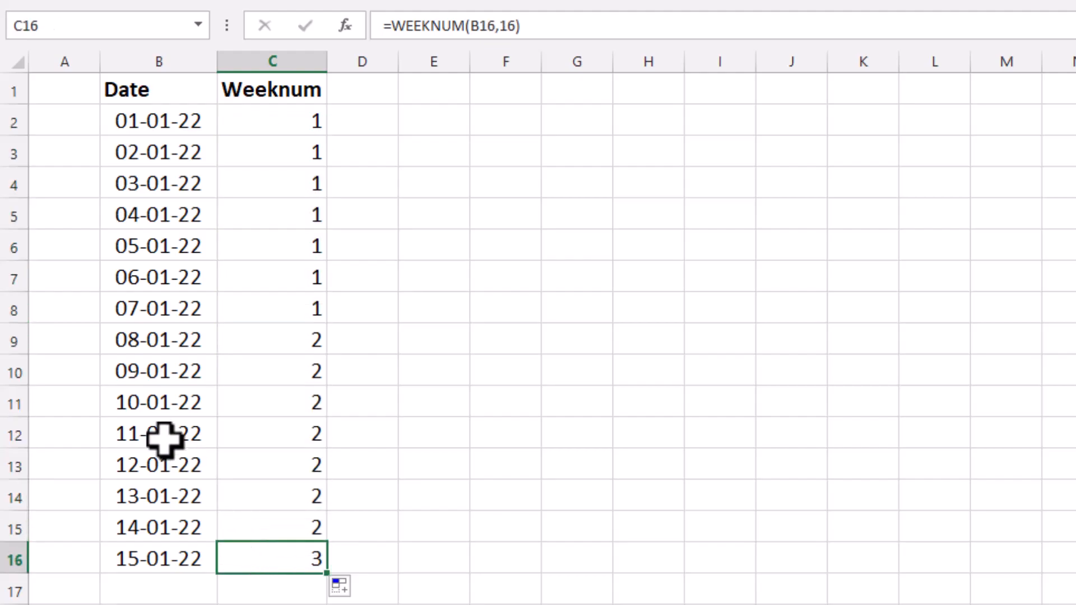
Clear the last date and its week number from cells B16 and C16
drag(132, 558, 269, 558)
key(Delete)
click(166, 406)
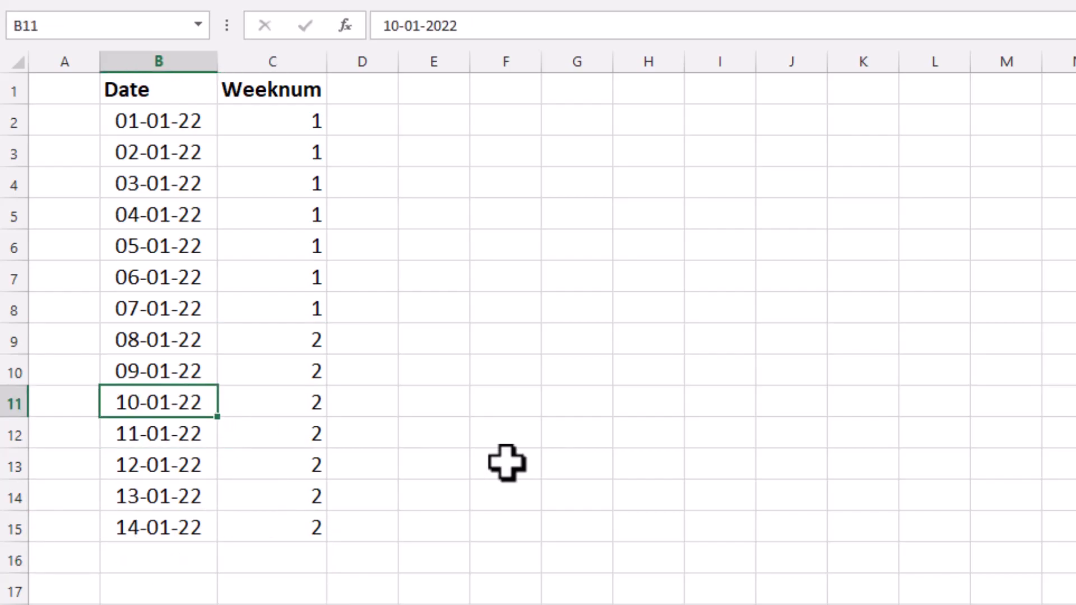
Replace the dates in B11 and B12 with 17-01-2022 and 3-8-2022, and check the week number formula in C12
text(17-)
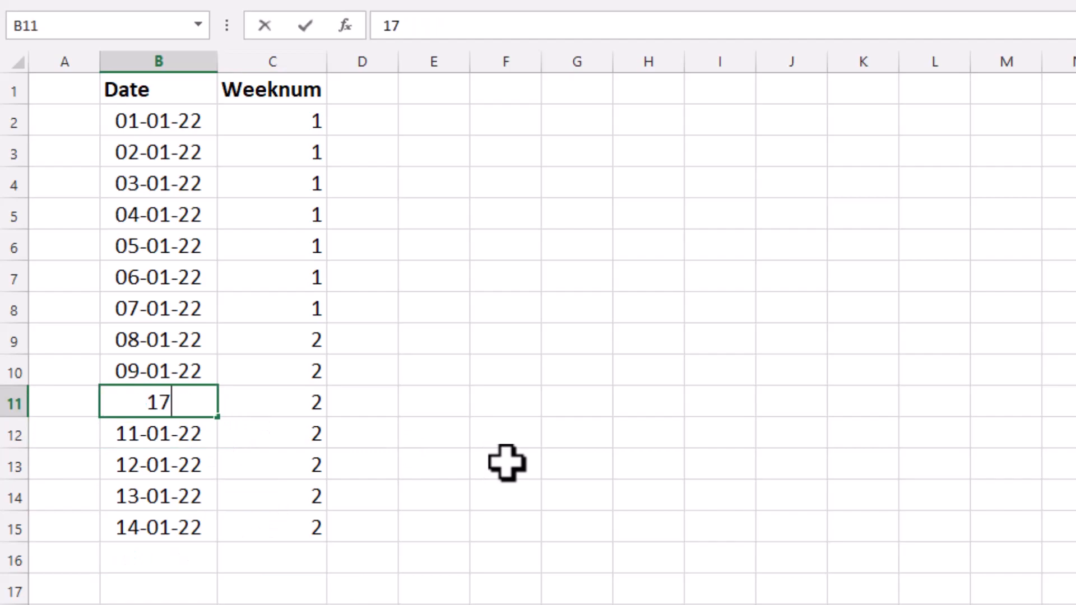
text(2022)
key(Return)
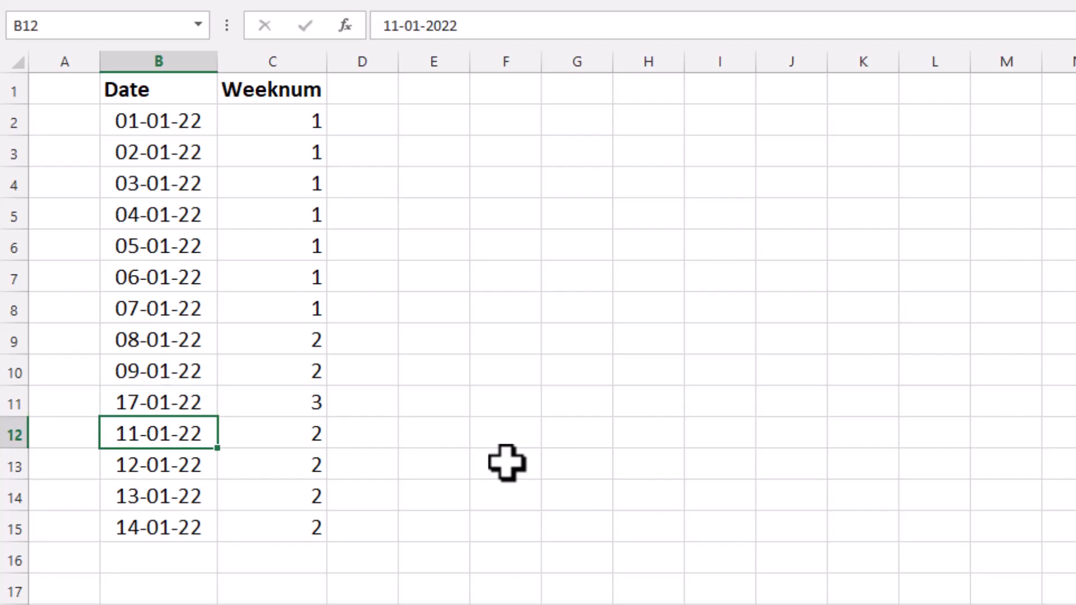
text(3-8-2022)
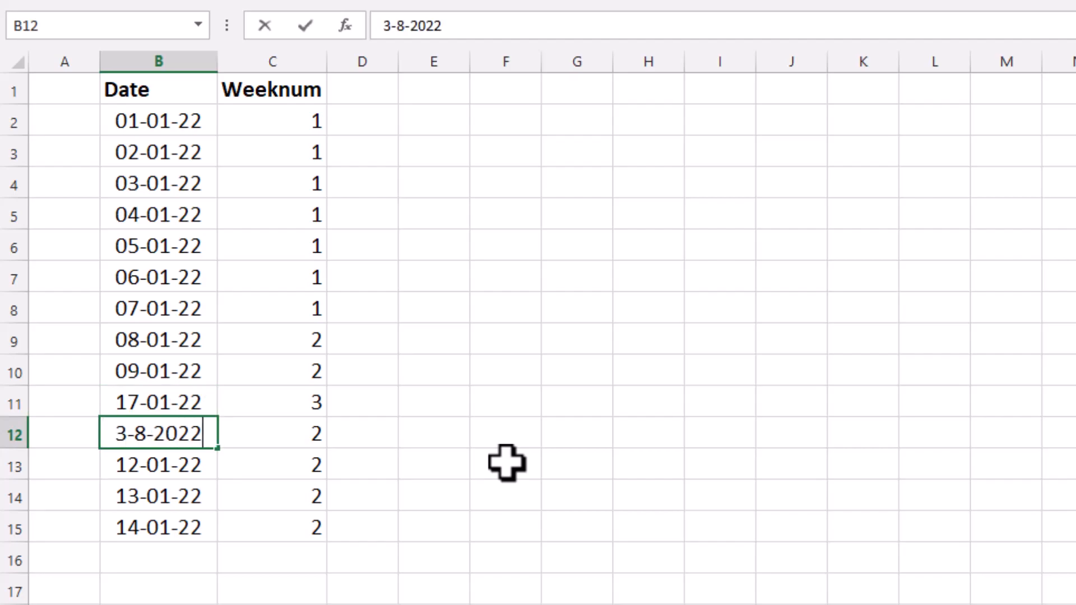
key(Return)
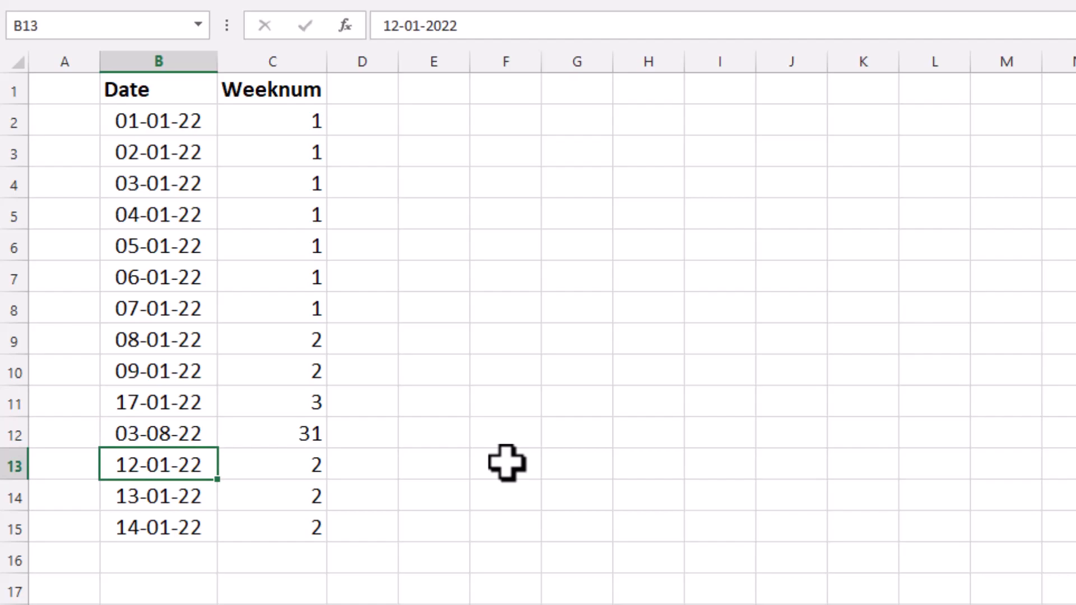
click(154, 435)
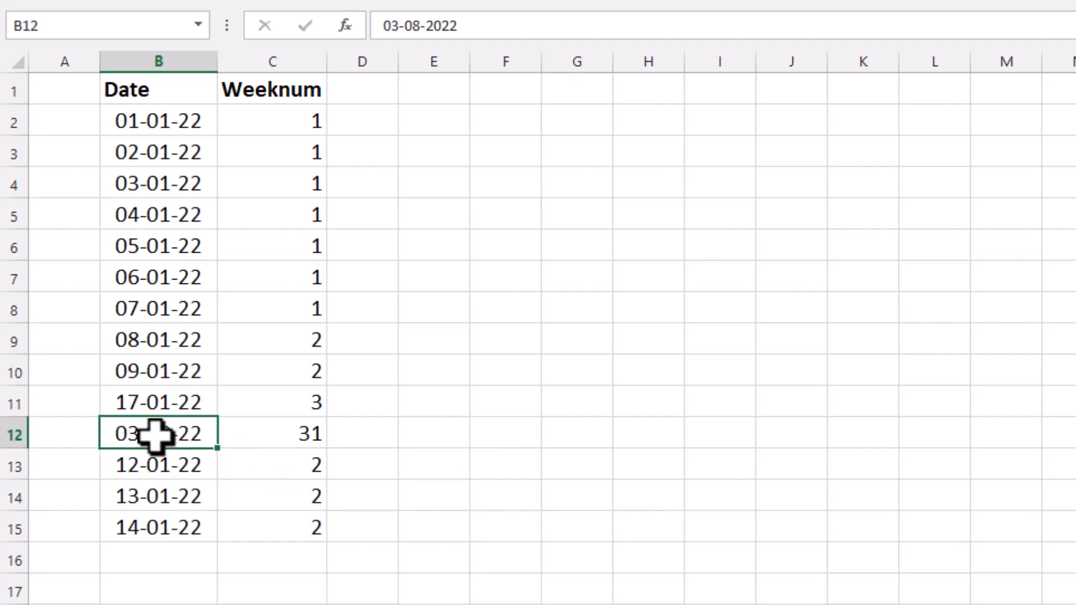
click(272, 436)
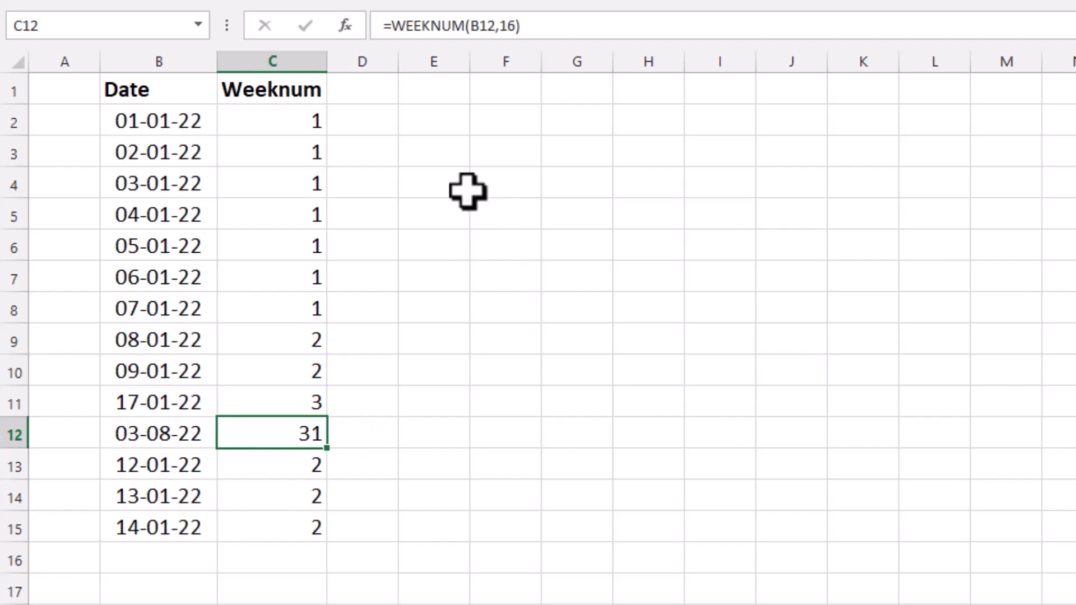
Enter the dates 23-1-2024 in E3 and 27-12-2023 in E2, widening column E
click(449, 149)
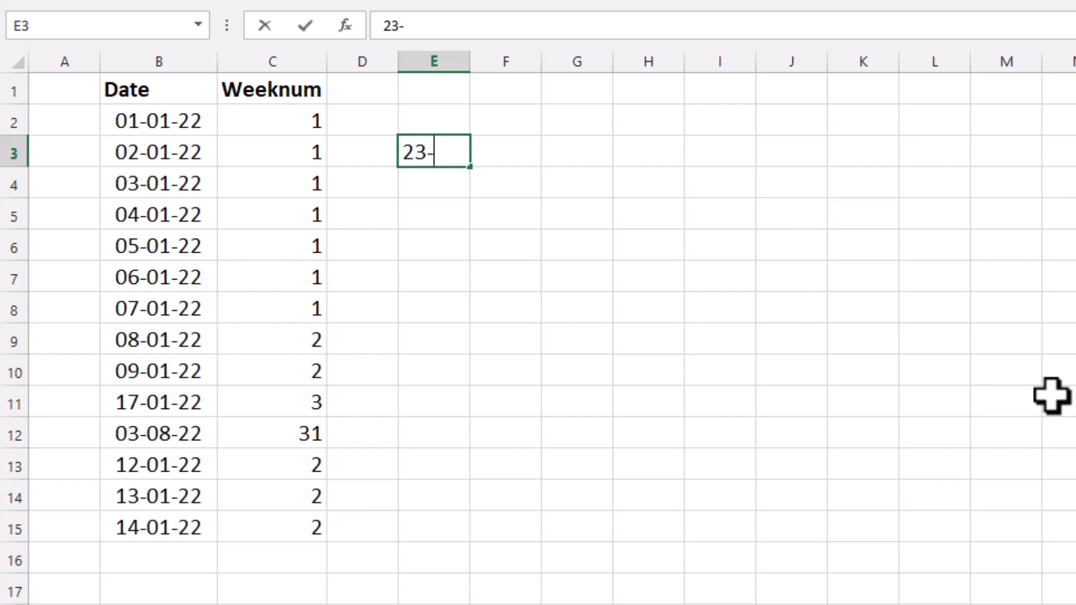
text(23-1-2024)
key(Return)
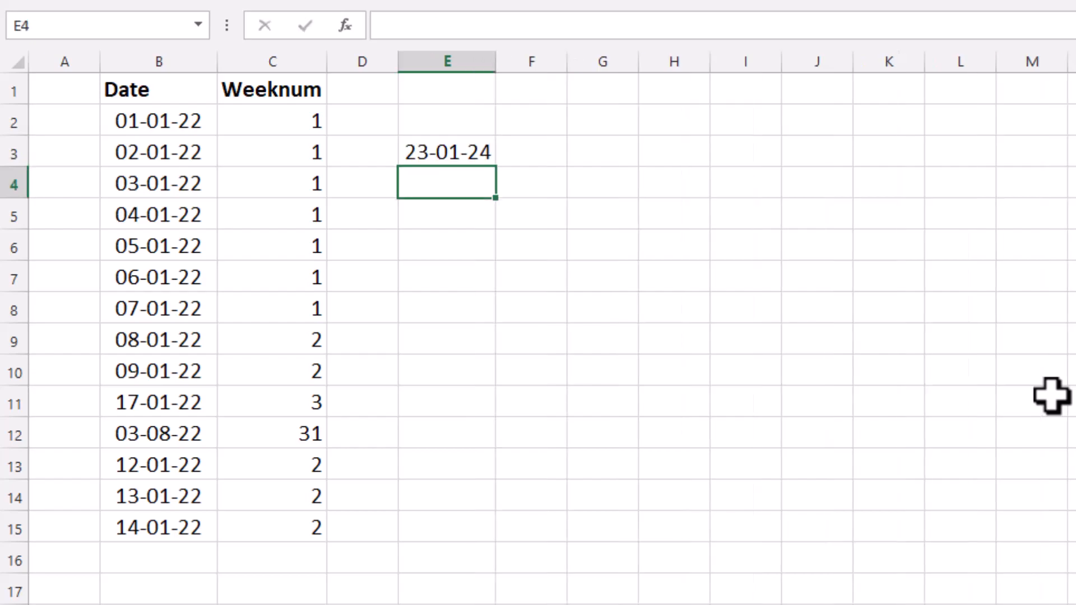
drag(499, 63, 530, 63)
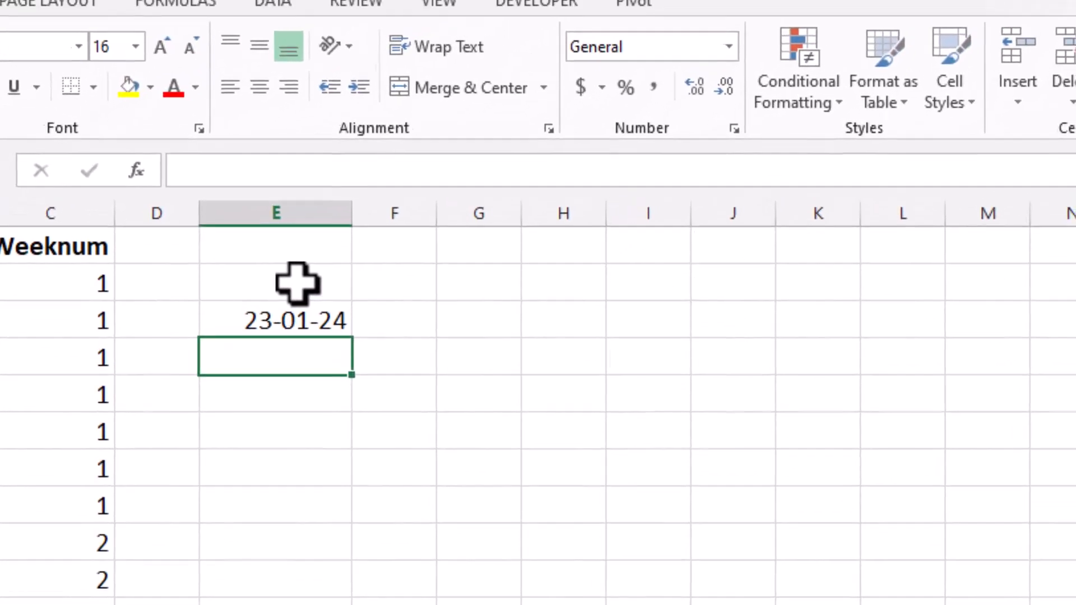
click(483, 121)
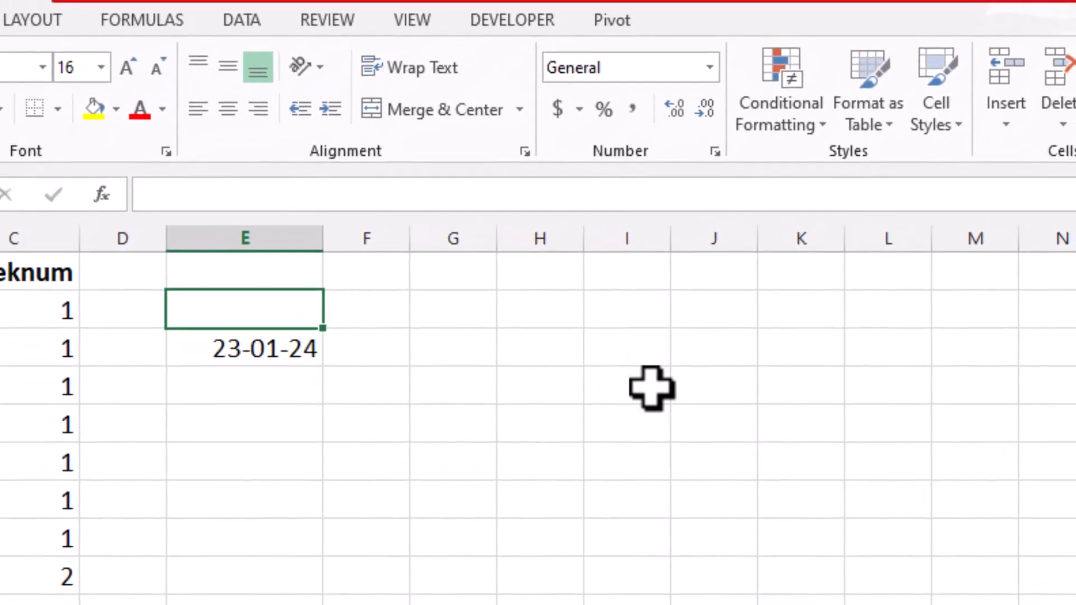
text(27-12-2023)
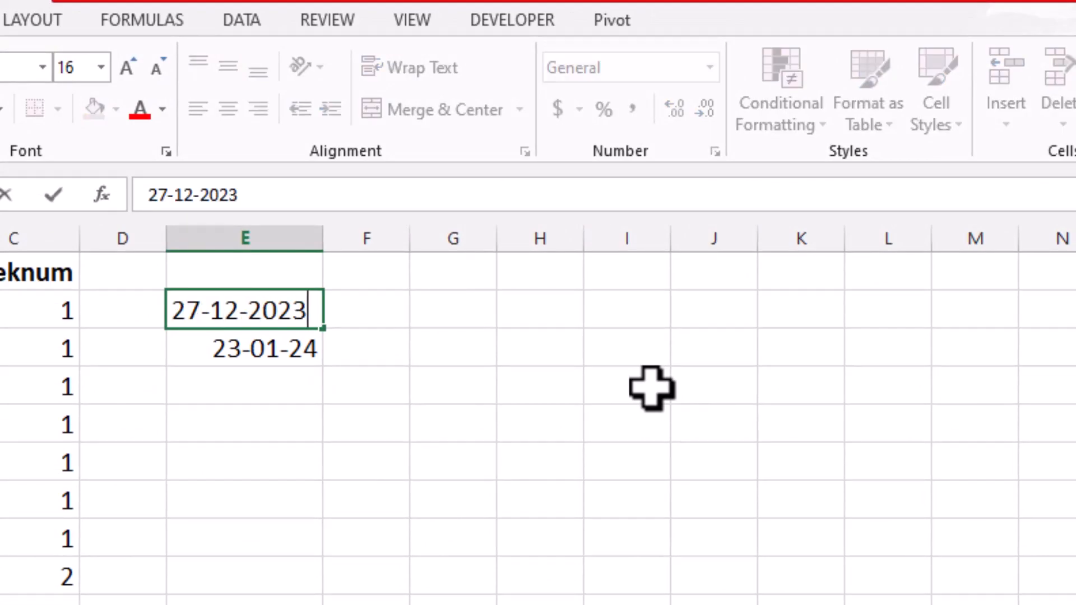
key(Return)
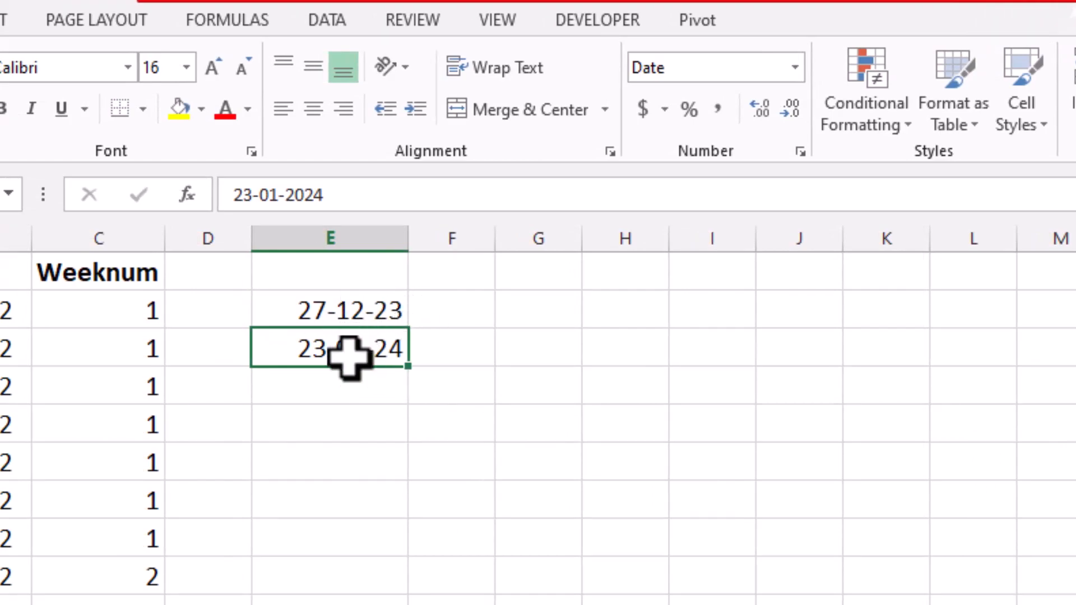
Calculate the days between the two dates in E4 with =DAYS(E3,E2) and review the formula
click(331, 378)
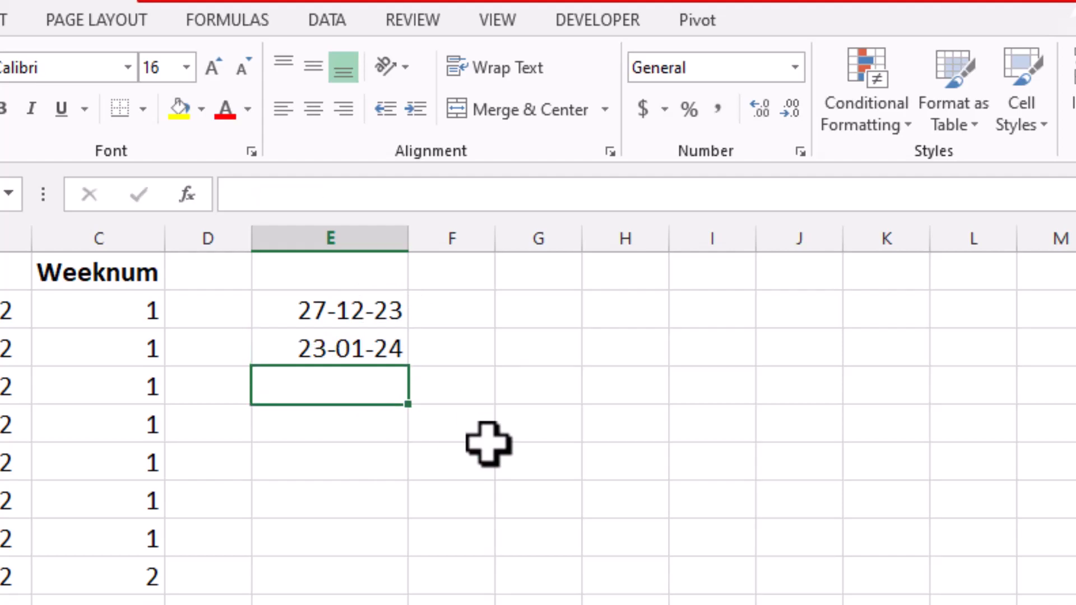
text(=day)
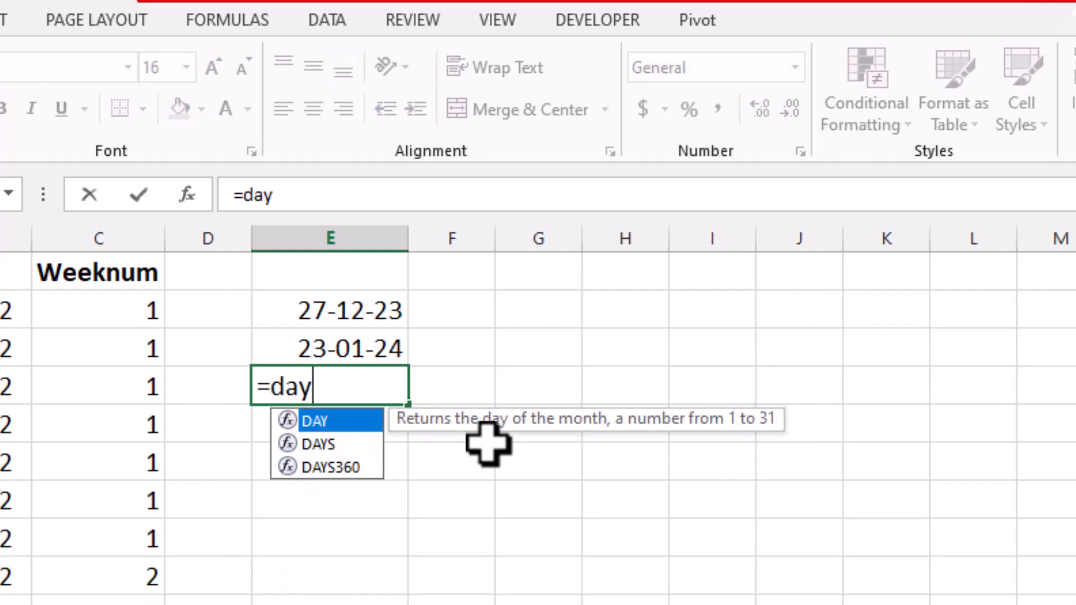
text(s()
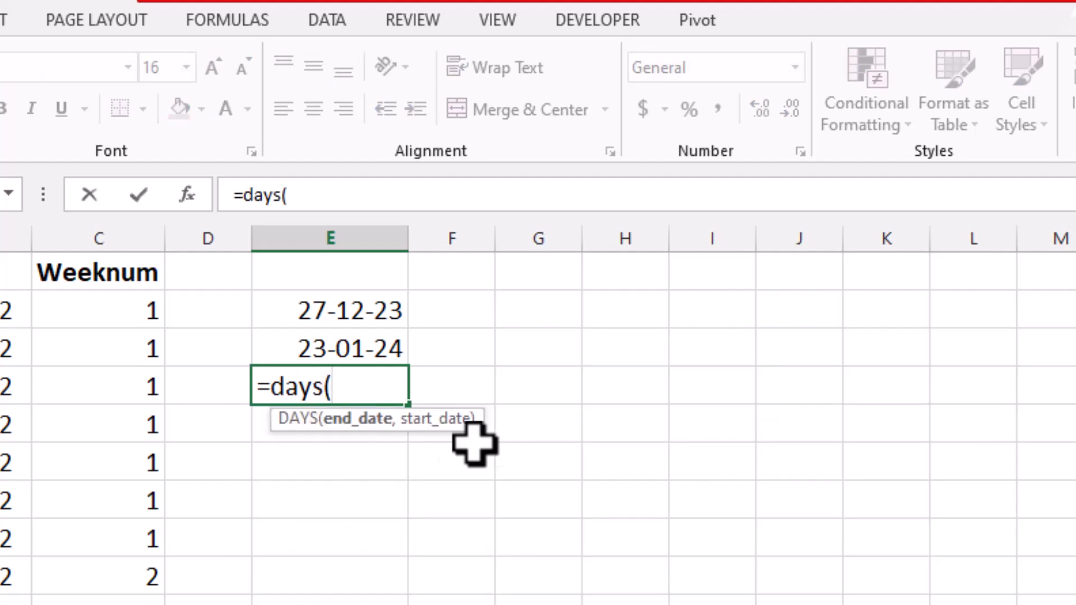
click(337, 348)
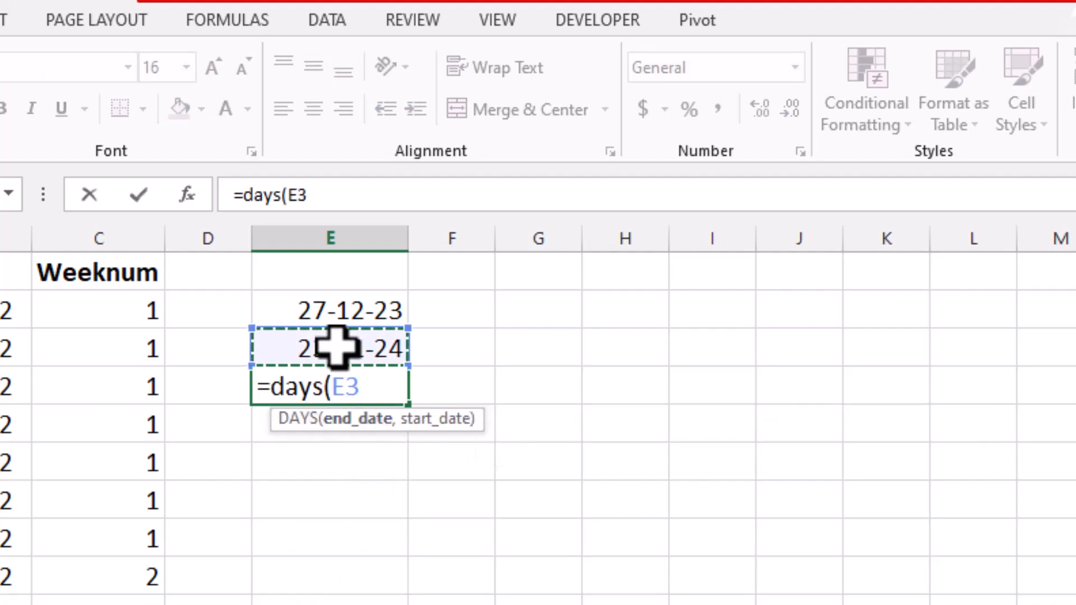
text(,)
click(344, 308)
key(Return)
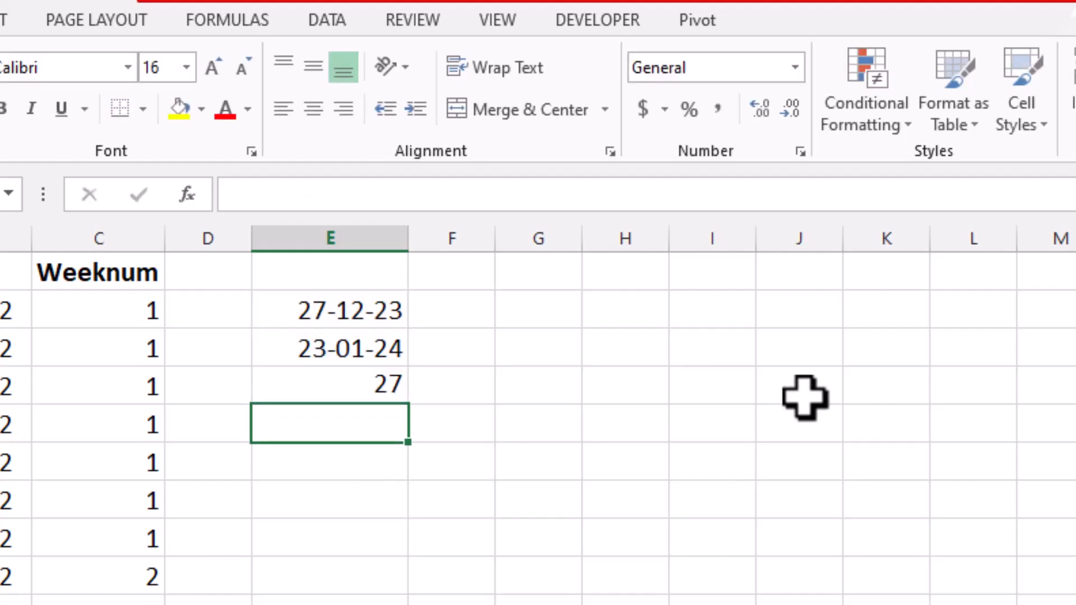
click(326, 386)
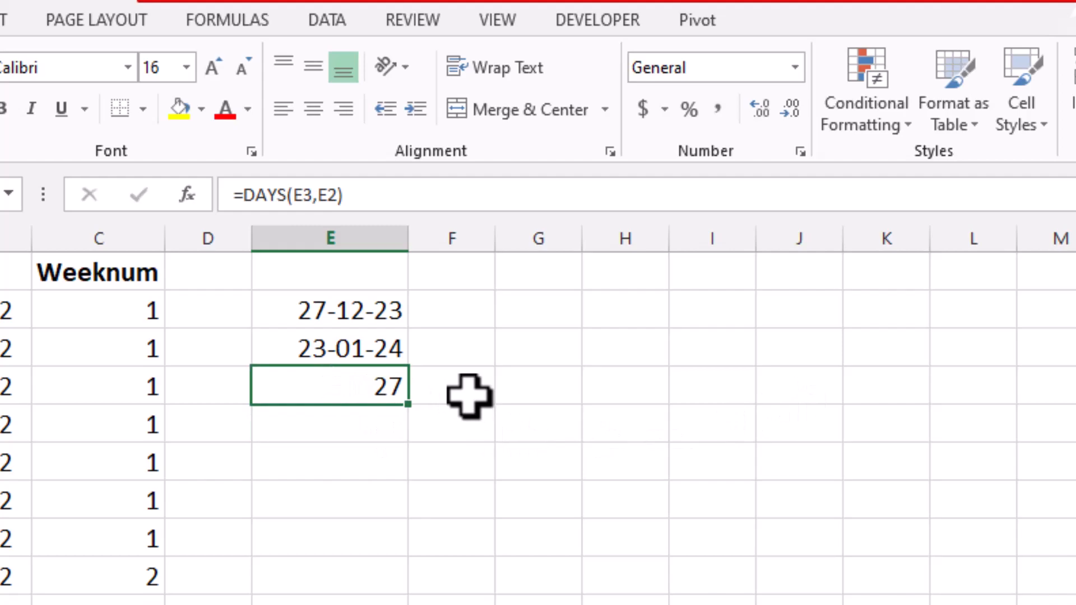
Subtract the dates directly in F4 with =E3-E2 and review the formula
click(470, 396)
text(=)
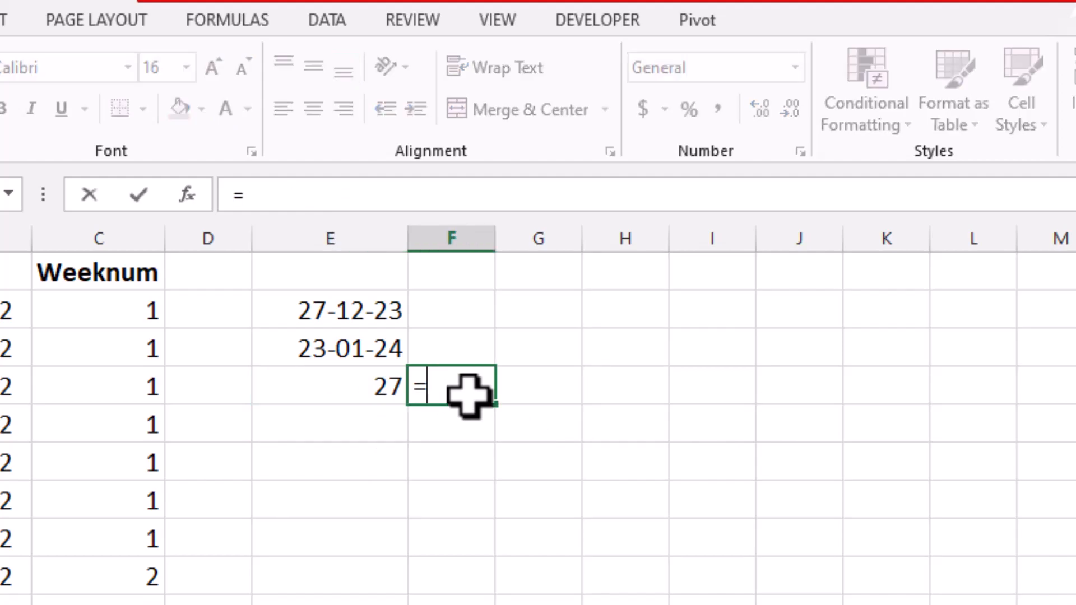
click(366, 342)
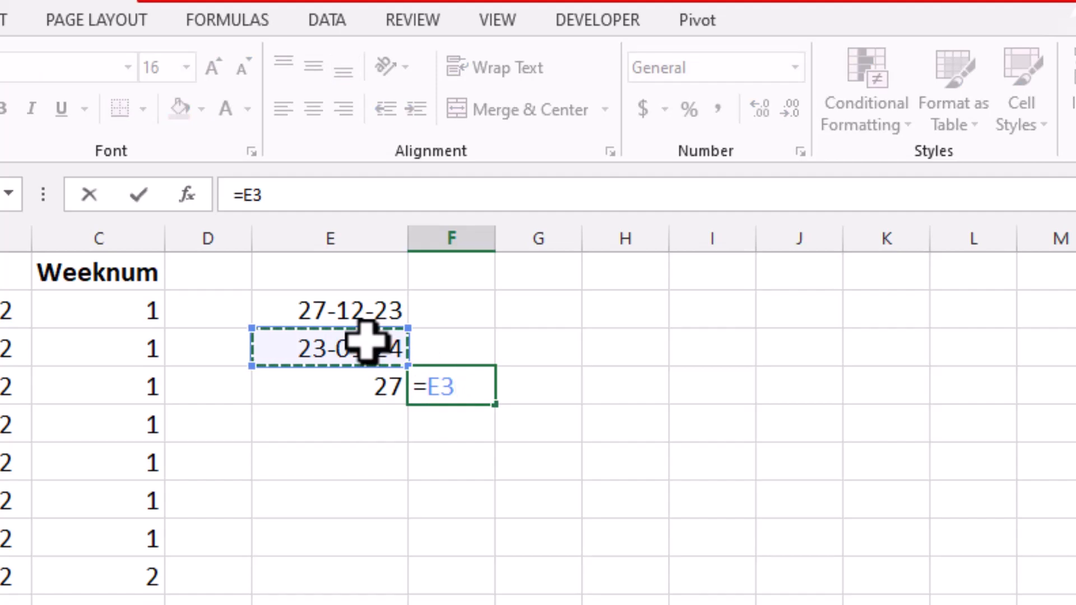
text(-)
click(324, 312)
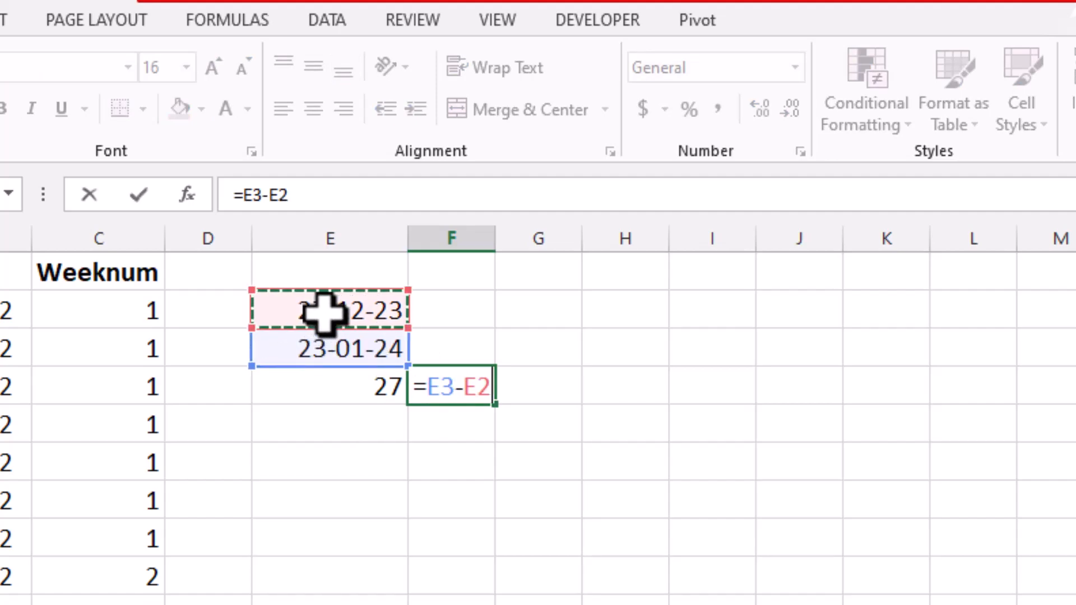
key(Return)
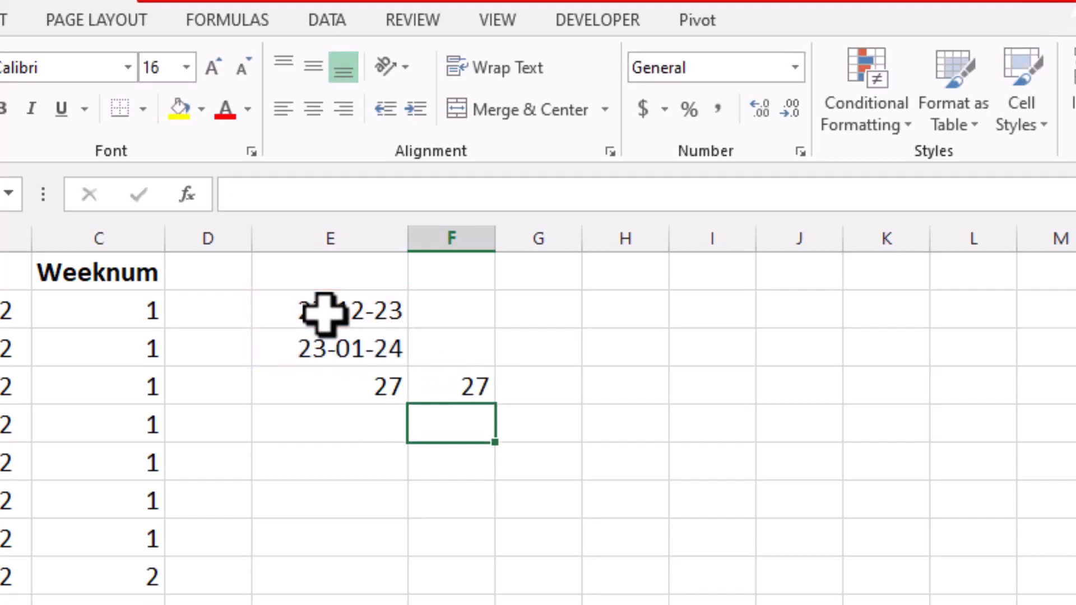
click(428, 396)
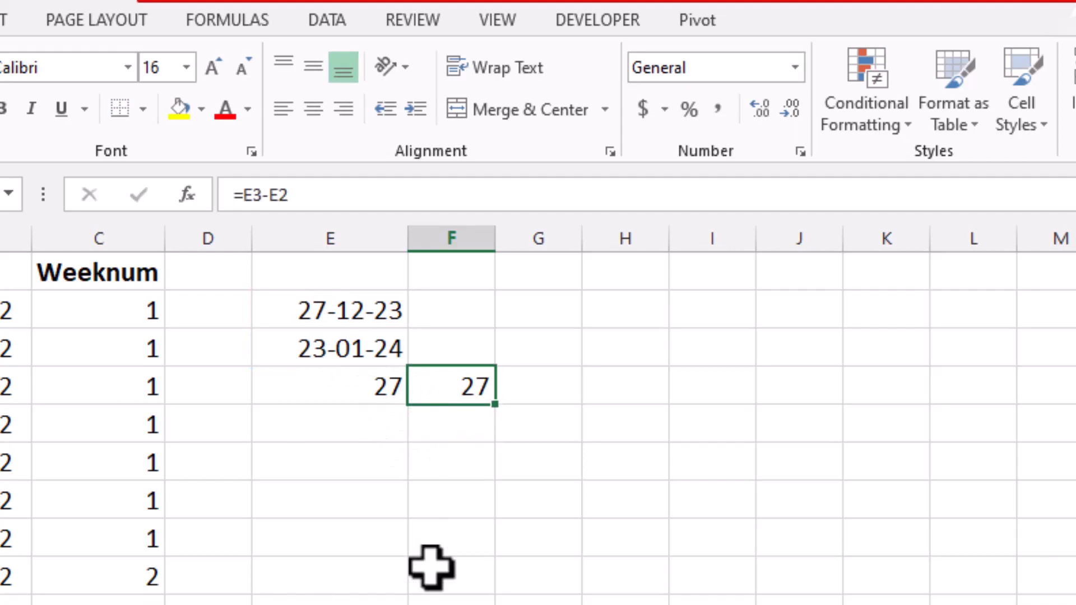
click(349, 348)
click(348, 307)
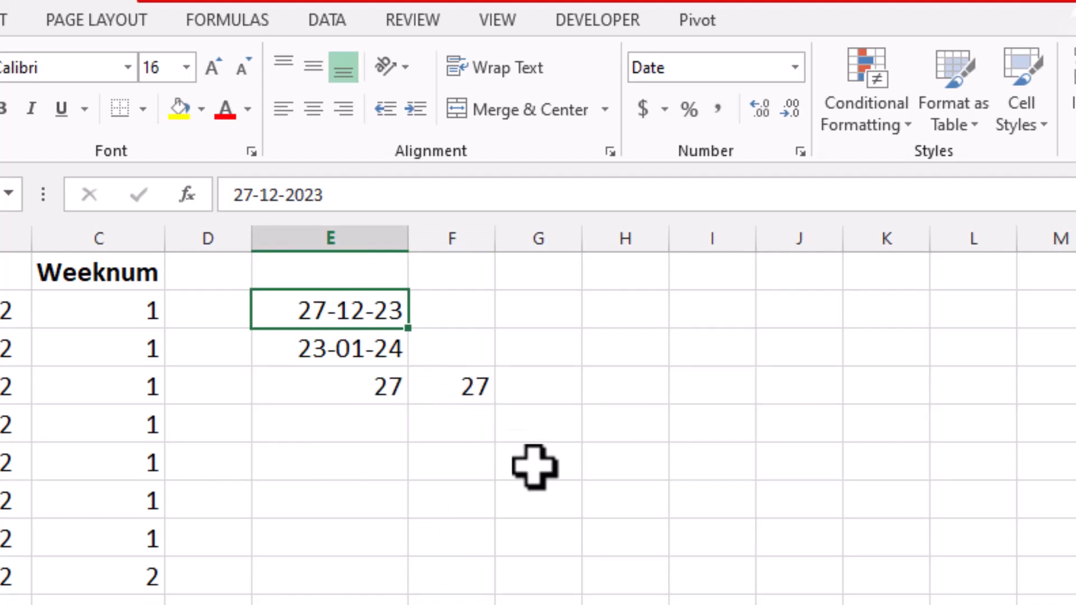
drag(367, 306, 368, 336)
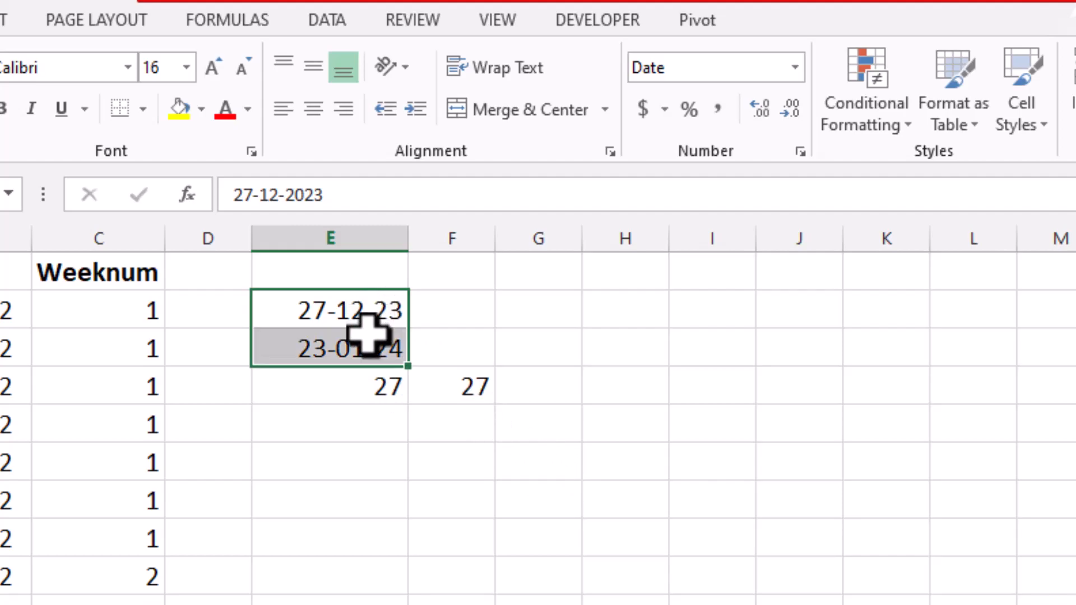
click(452, 312)
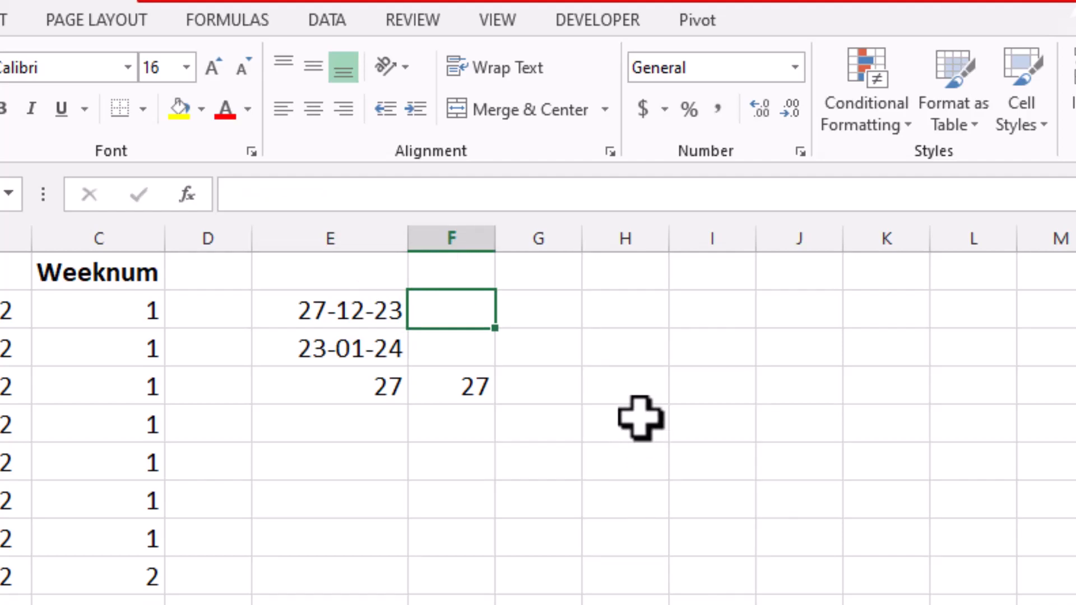
Enter the date 27-12-2023 in cell E6
click(346, 449)
text(2)
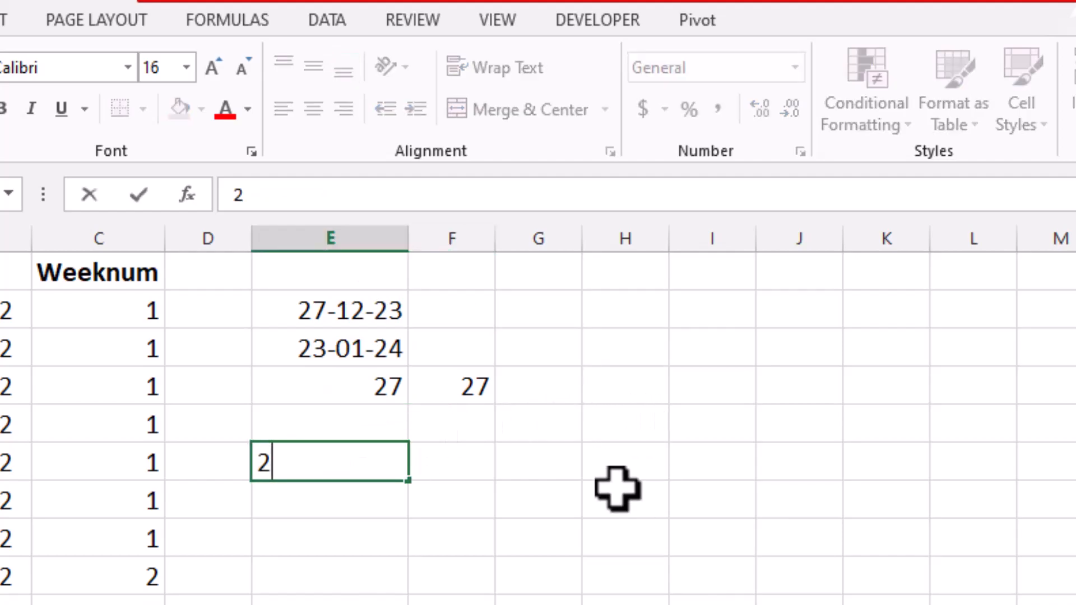
text(7-12-2023)
key(Return)
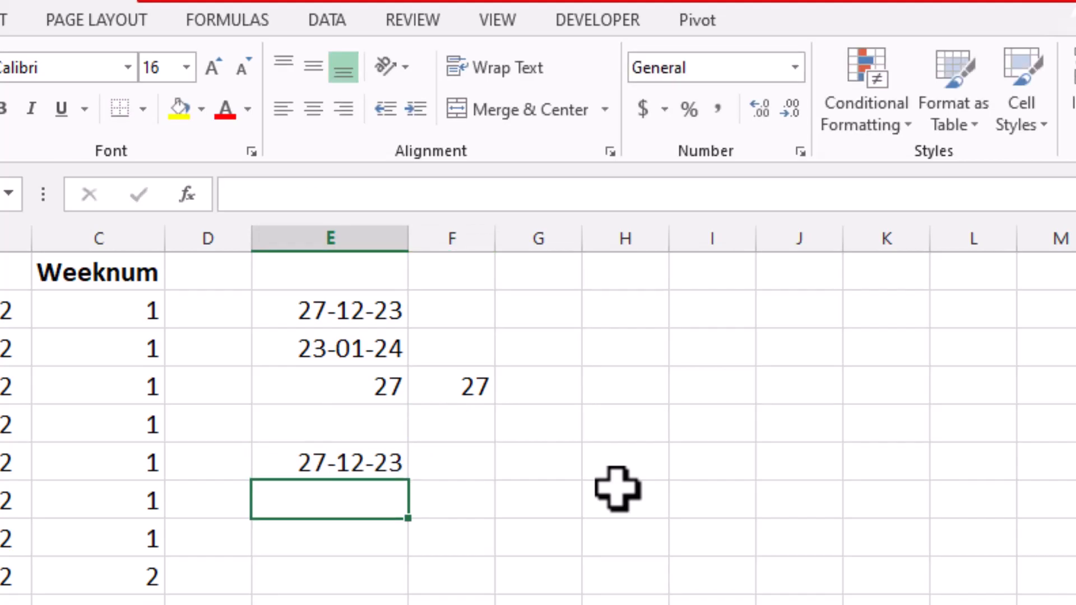
Format the date in E6 as Number with no decimal places to show its serial value
click(359, 465)
click(796, 70)
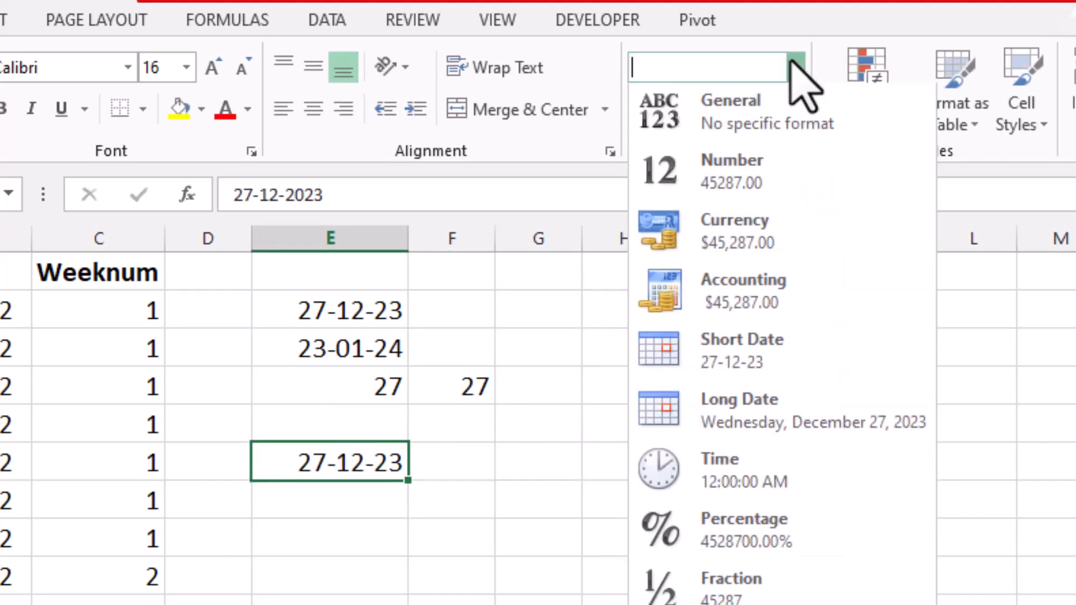
click(705, 188)
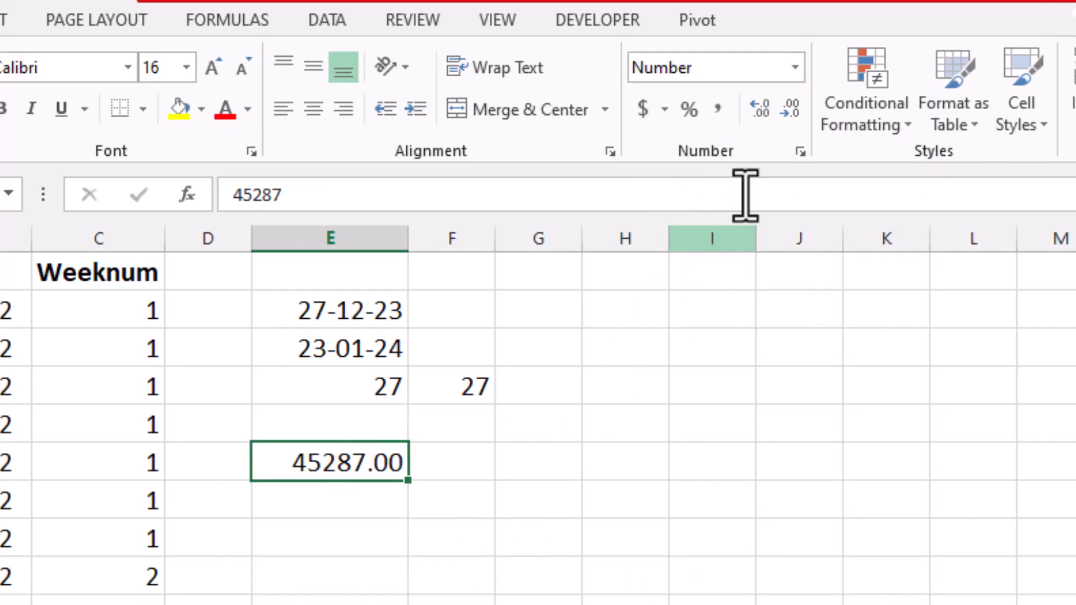
click(790, 108)
click(790, 108)
click(352, 580)
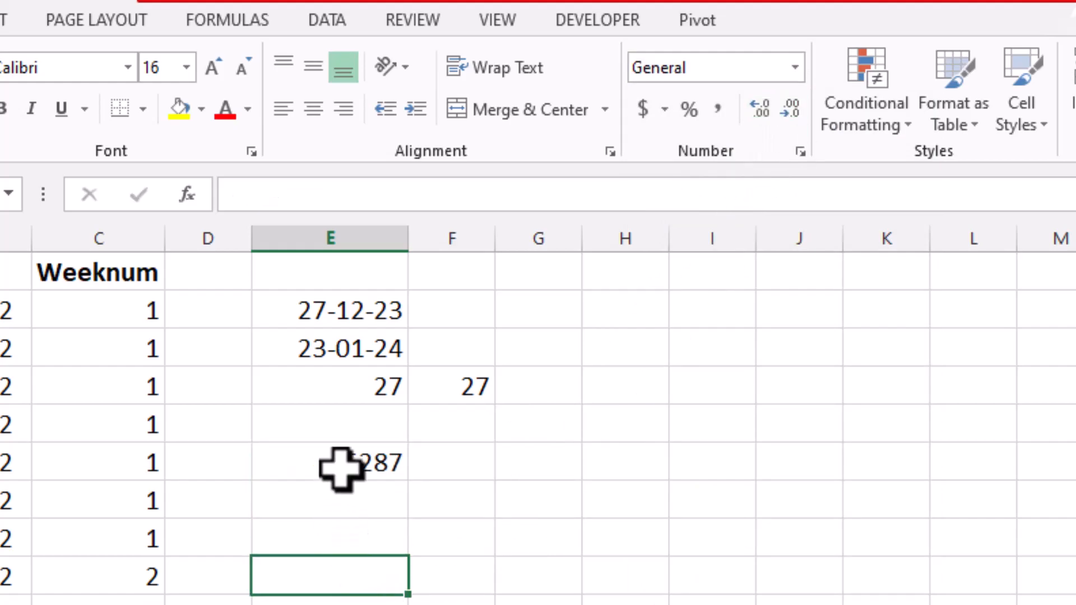
click(341, 469)
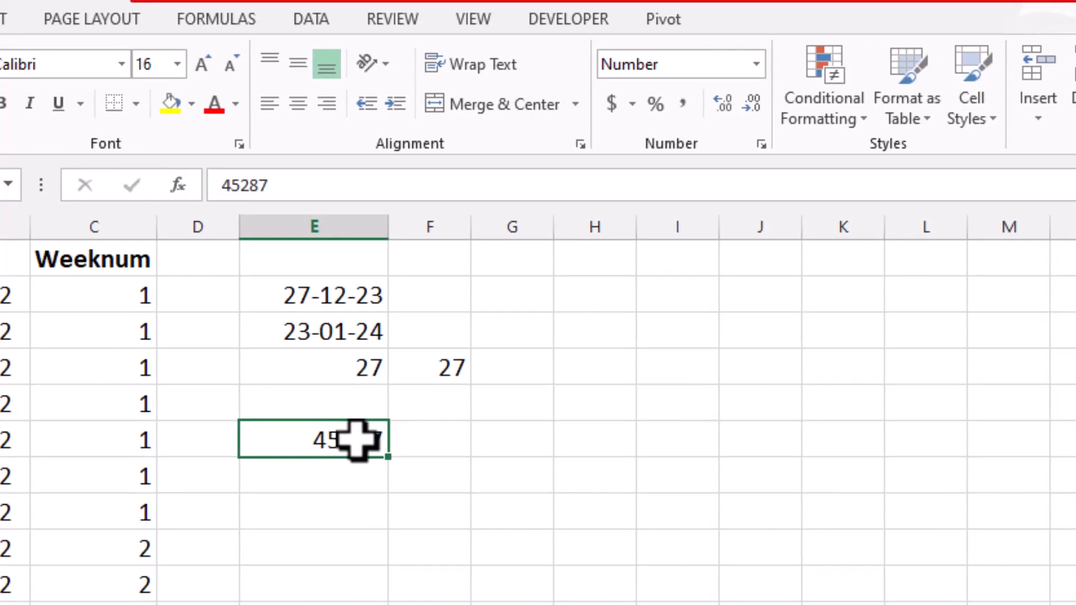
Enter the serial number 45287 in cell E7
click(324, 464)
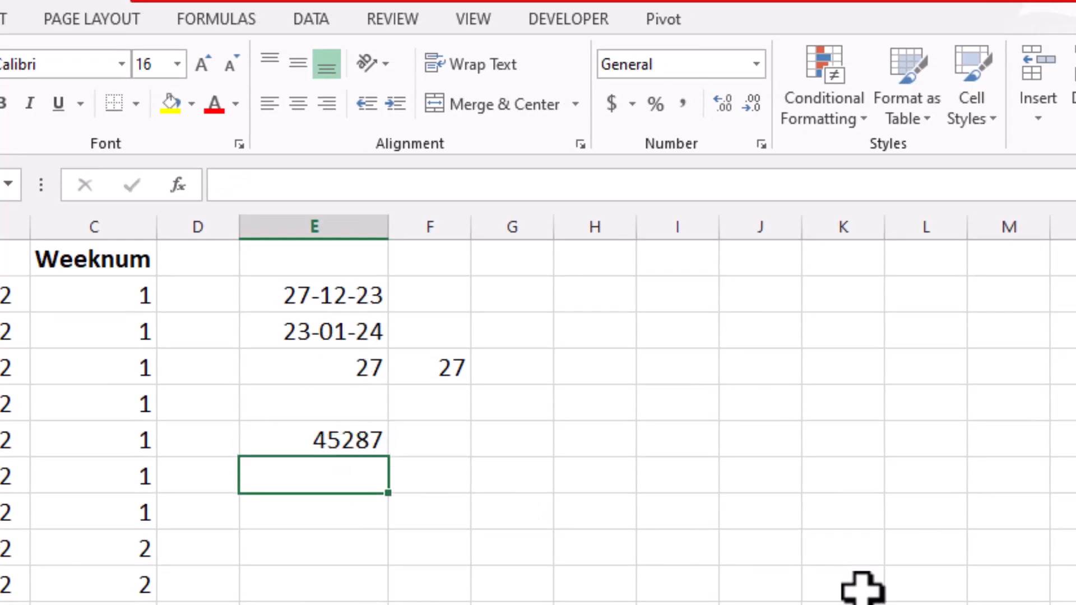
text(45287)
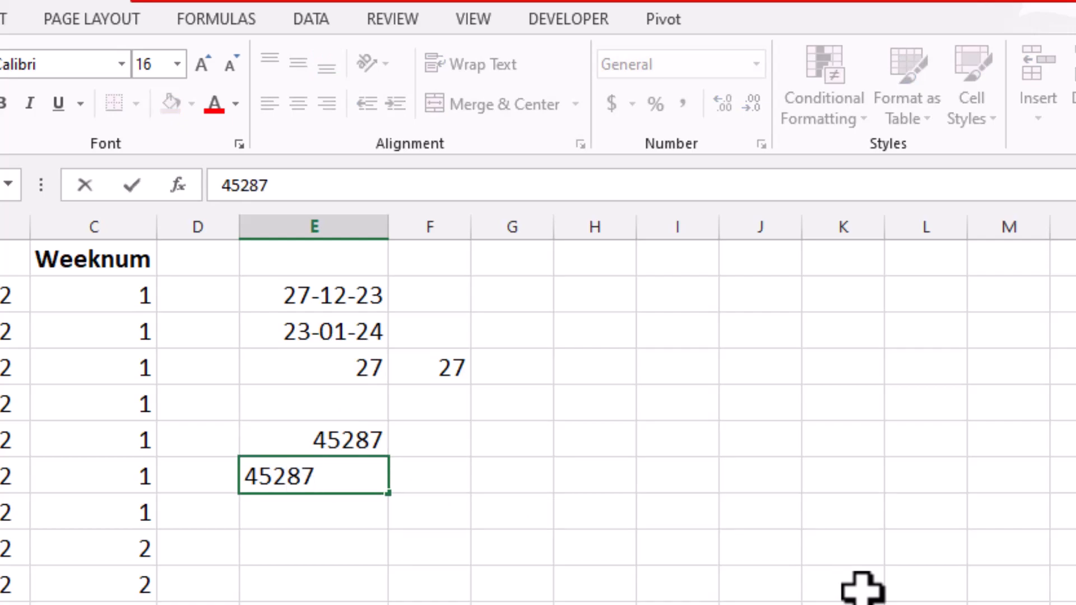
key(Return)
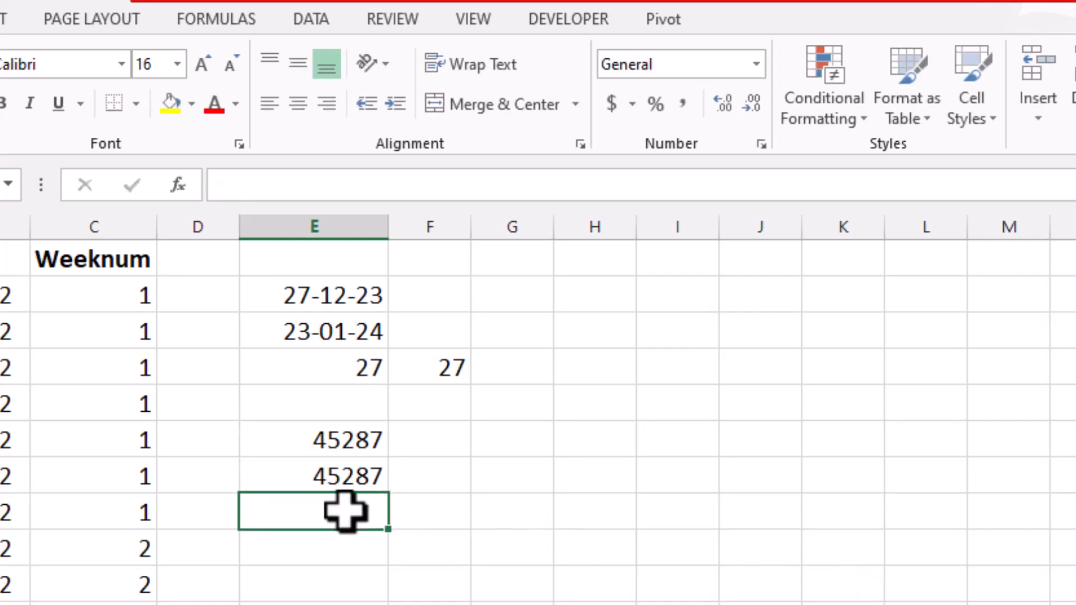
Format the serial numbers in cells E7 and E6 as Short Date
click(305, 474)
click(756, 64)
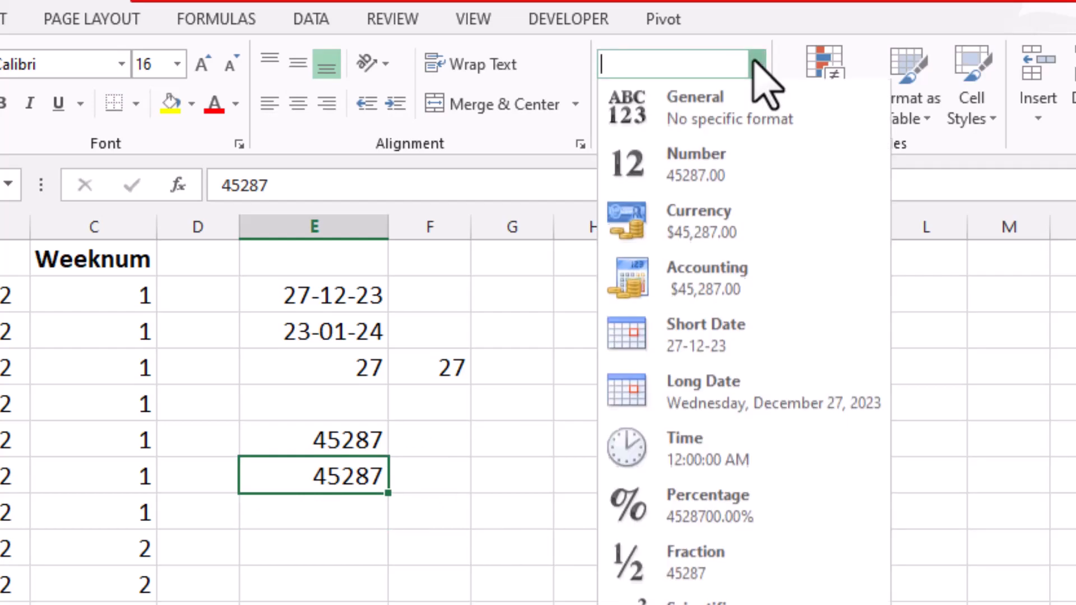
click(681, 343)
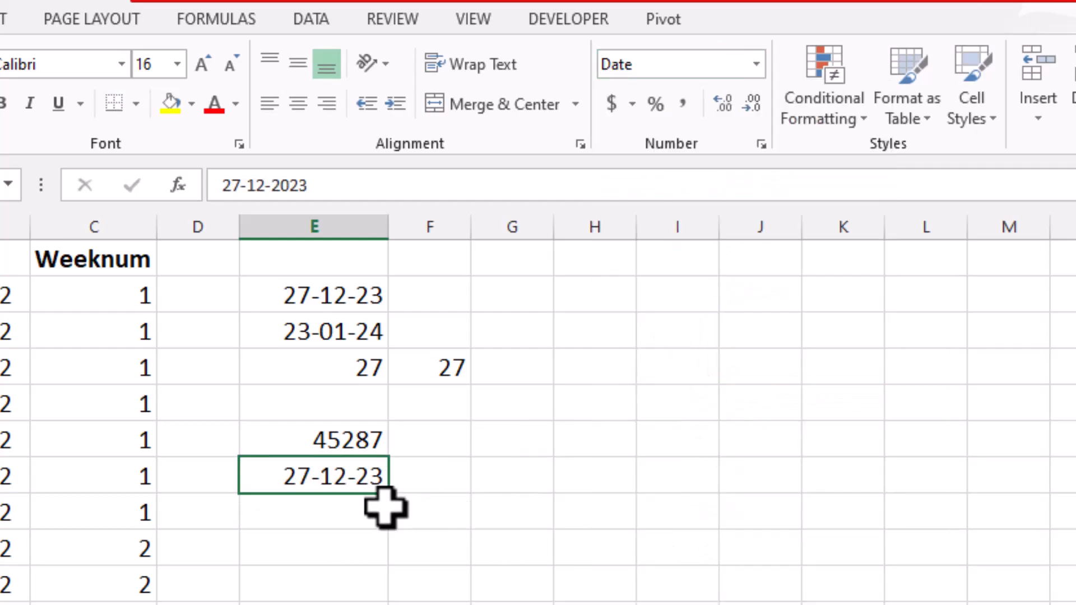
click(355, 440)
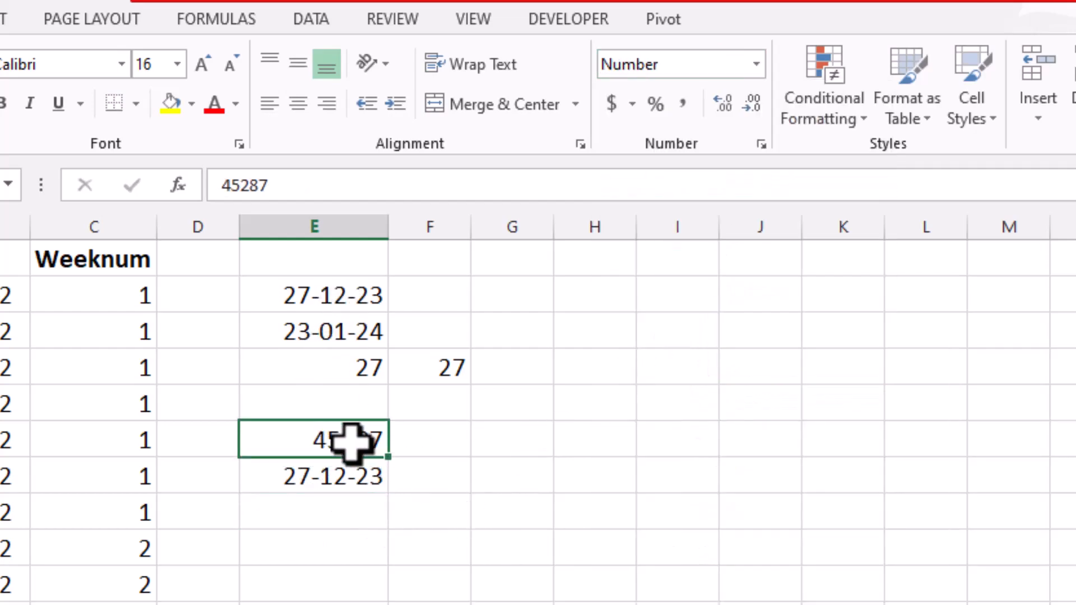
click(756, 65)
click(671, 350)
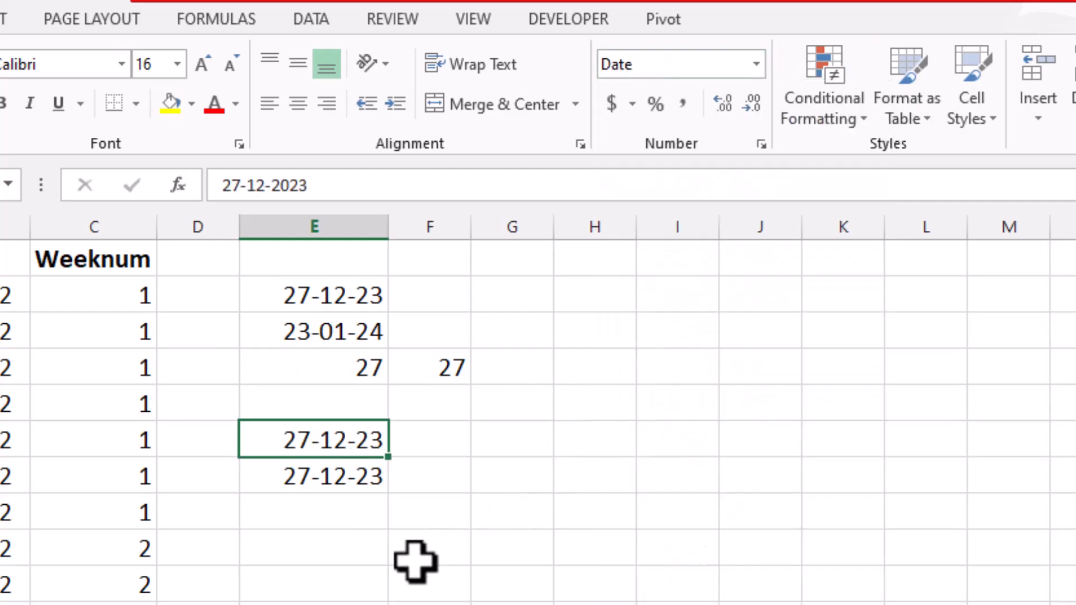
Undo the Short Date formatting of cells E6 and E7 and select E6
click(312, 577)
key(ctrl+z)
key(ctrl+z)
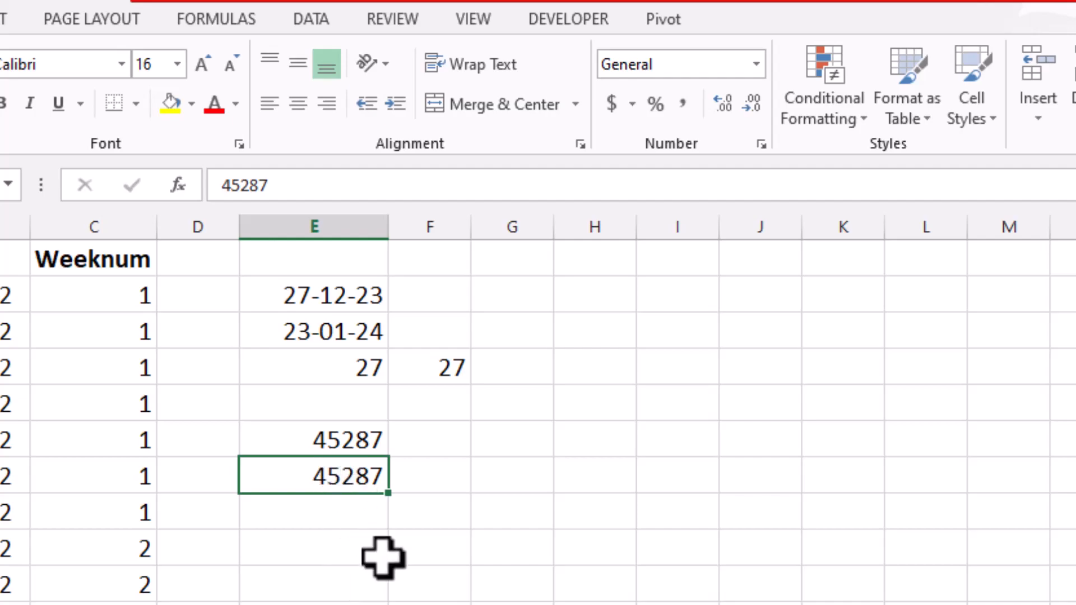
click(335, 445)
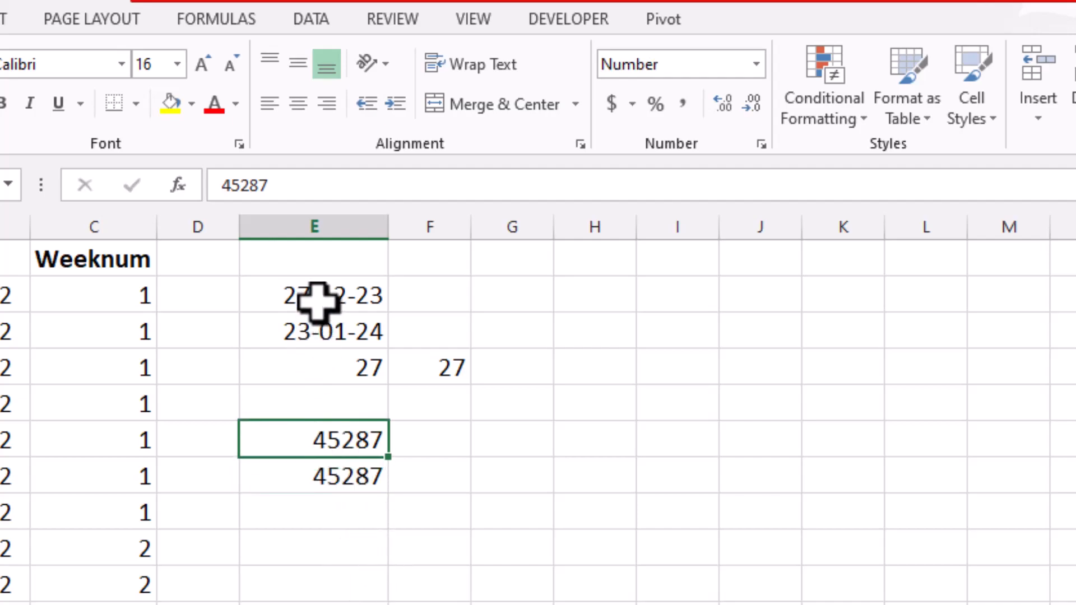
Enter the serial number 45288 in cell E8 and format it as Short Date
click(336, 510)
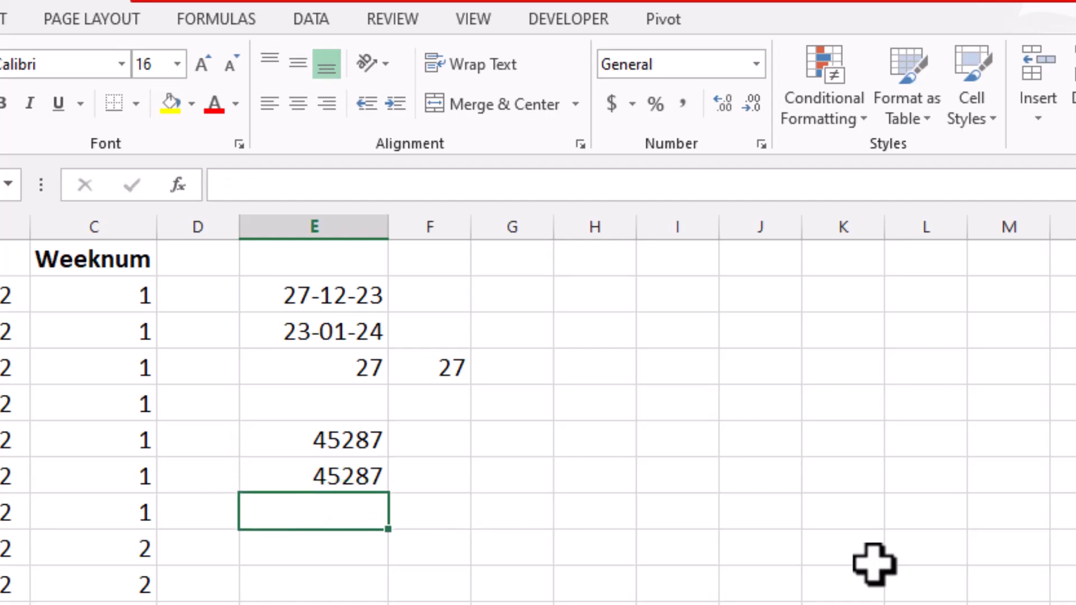
text(45288)
key(Return)
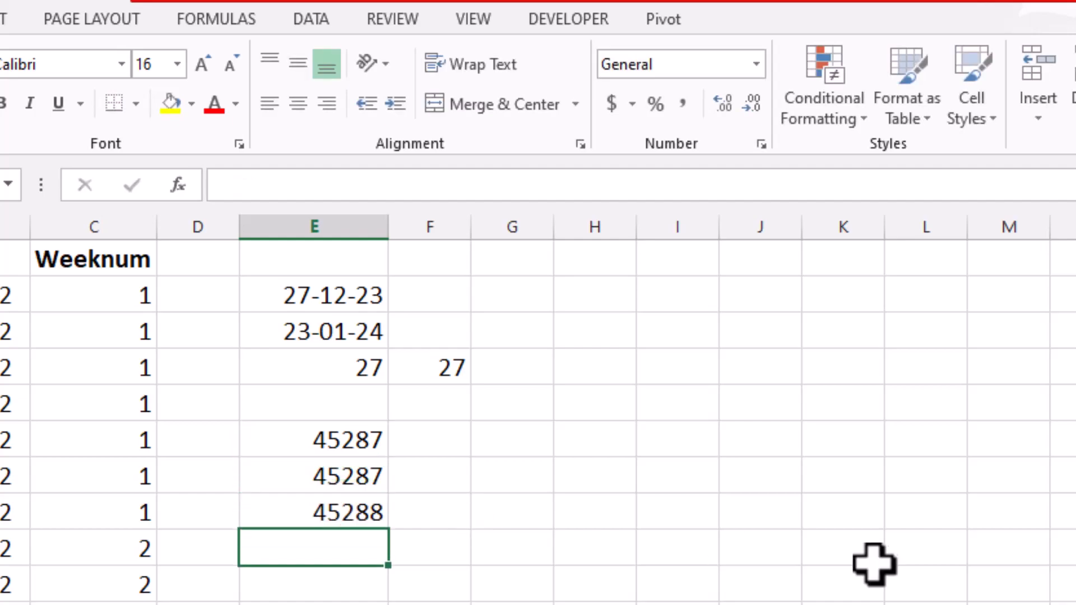
click(363, 514)
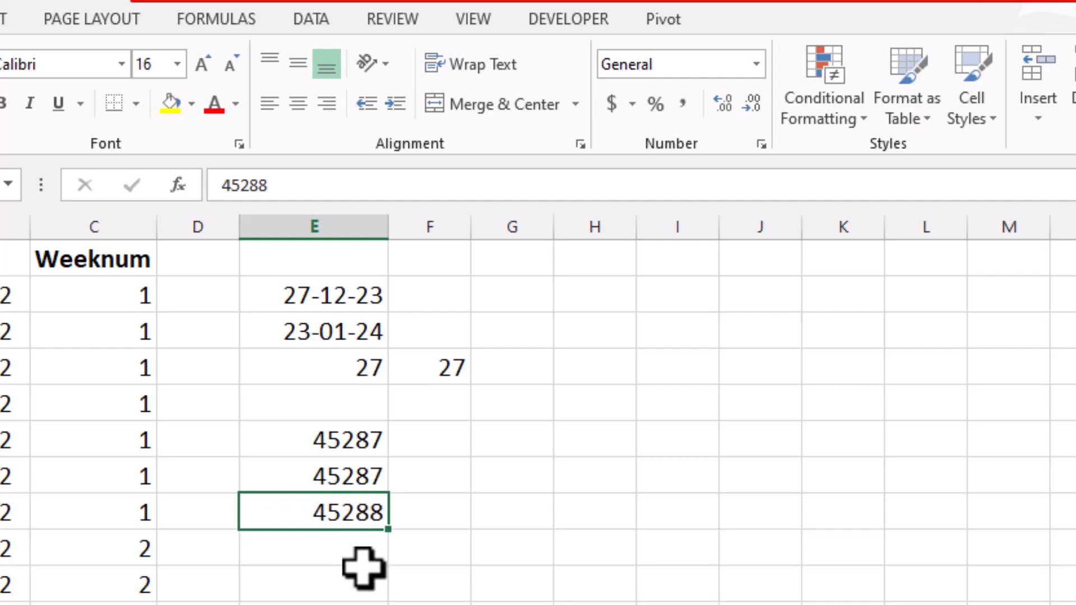
click(756, 65)
click(693, 353)
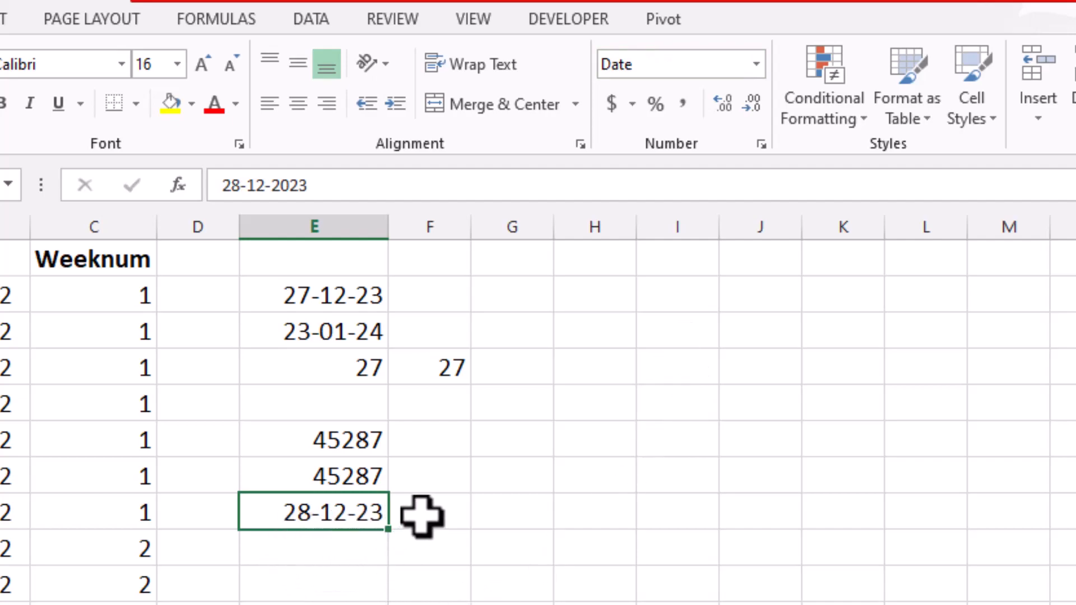
Try to convert the date in E8 to a serial number with =DATEVALUE(E8) in cell E9 and review the formula
click(351, 297)
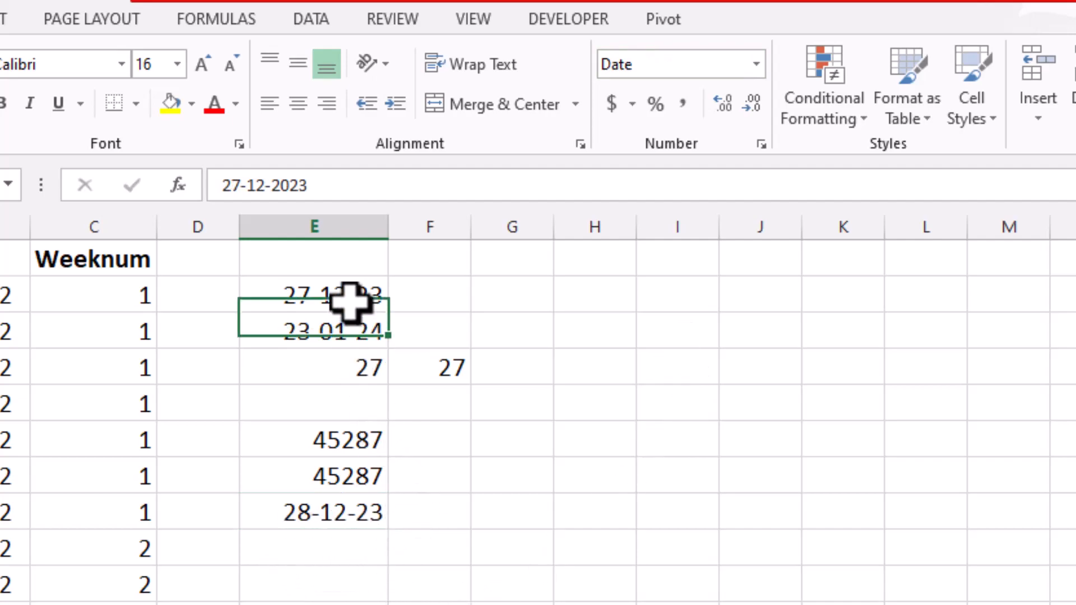
click(339, 449)
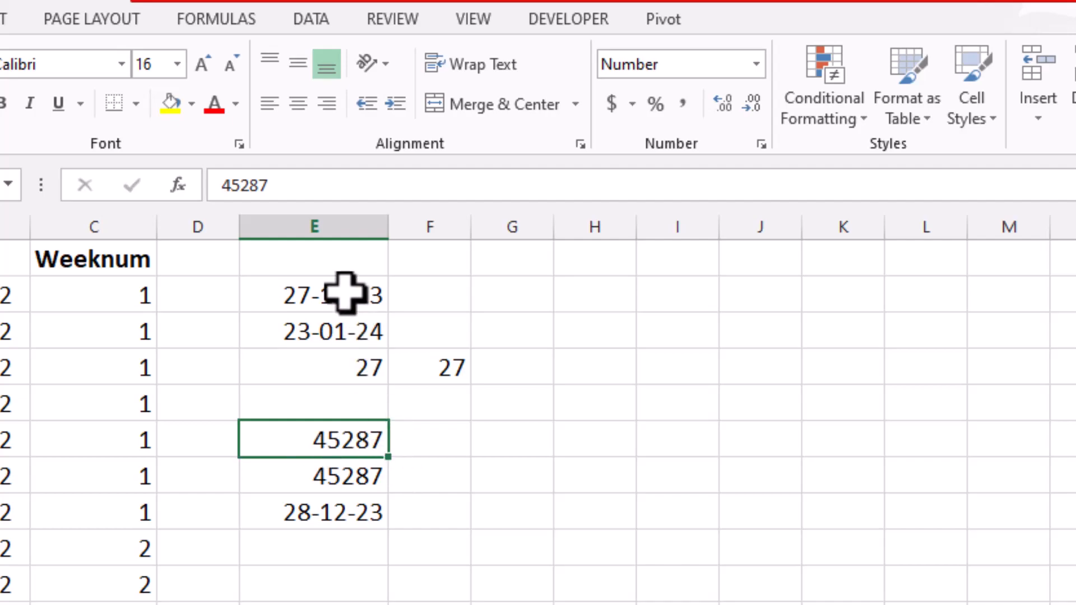
click(360, 549)
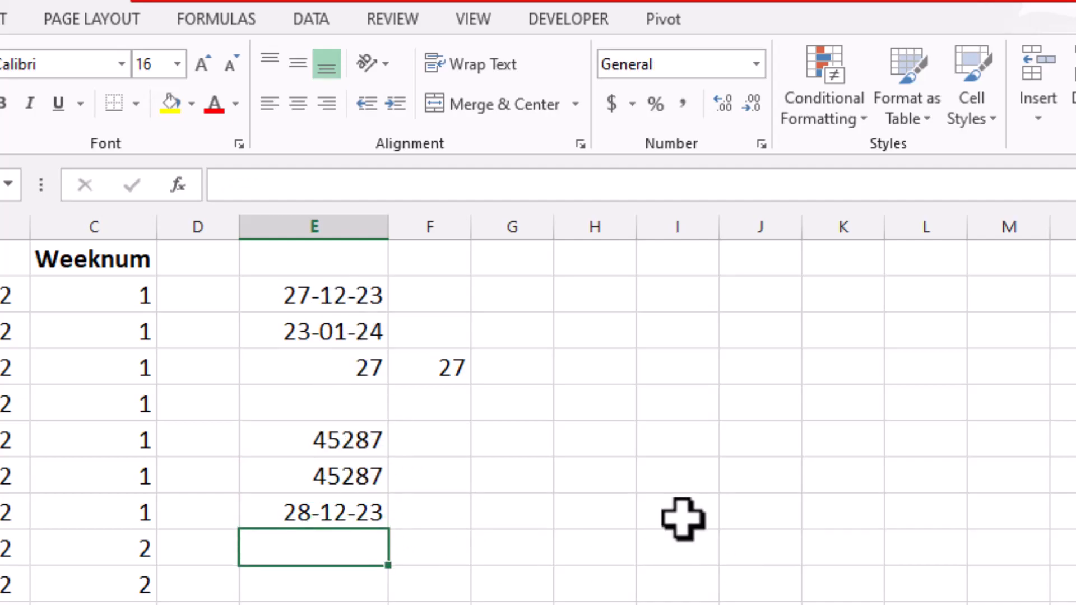
text(=datev alu)
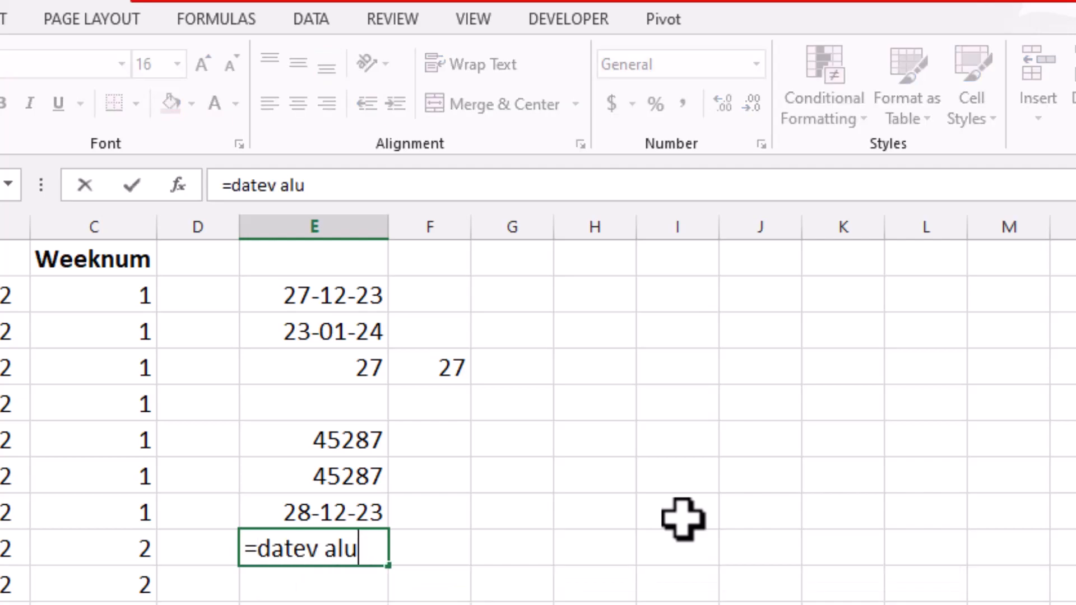
key(BackSpace)
key(BackSpace)
key(BackSpace)
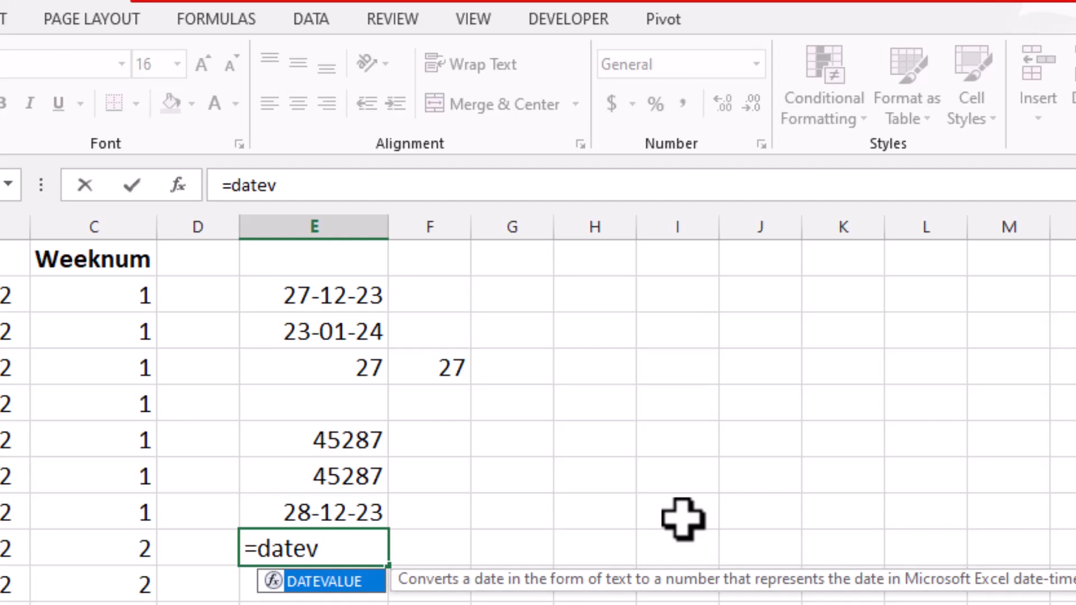
text(alue()
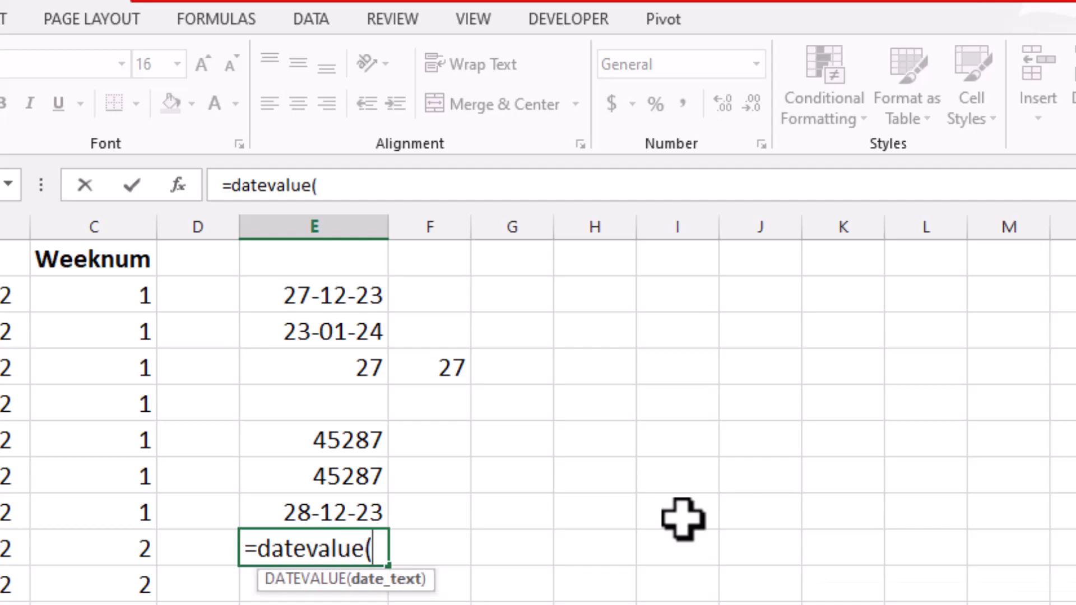
click(348, 507)
key(Return)
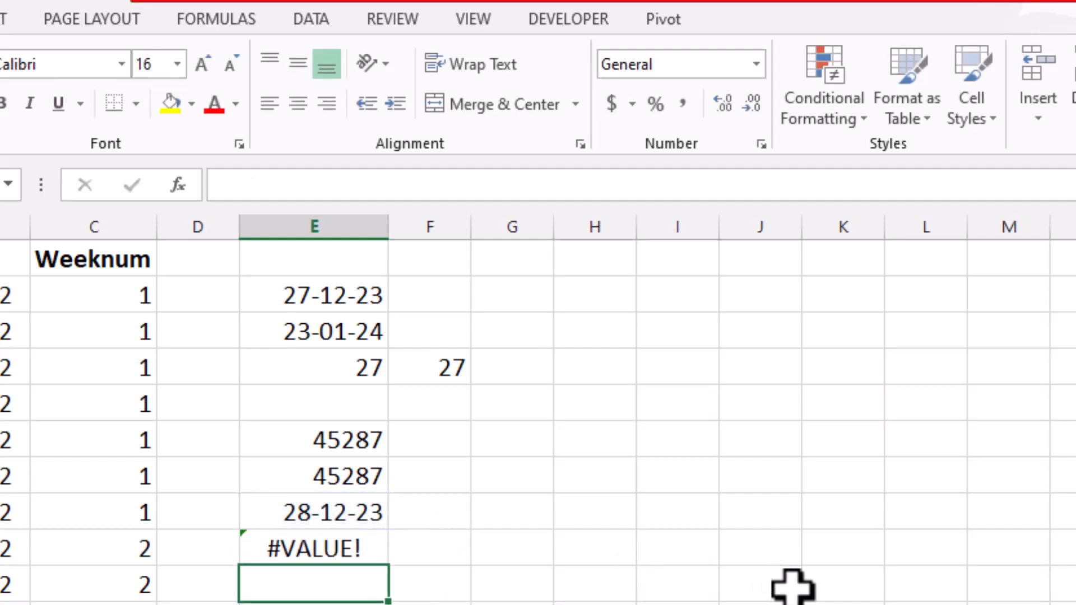
click(351, 558)
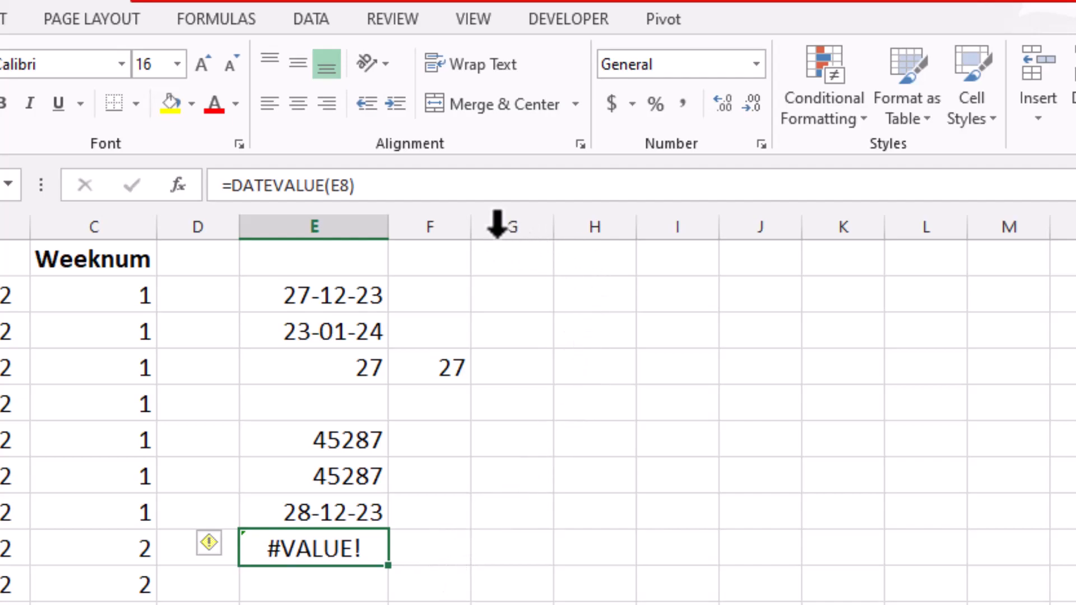
Widen column G and enter the date 28-12-23 as text in cell G8 with a leading apostrophe
mouse_move(474, 226)
mouse_down()
mouse_move(516, 242)
mouse_move(475, 247)
mouse_up()
drag(557, 229, 648, 249)
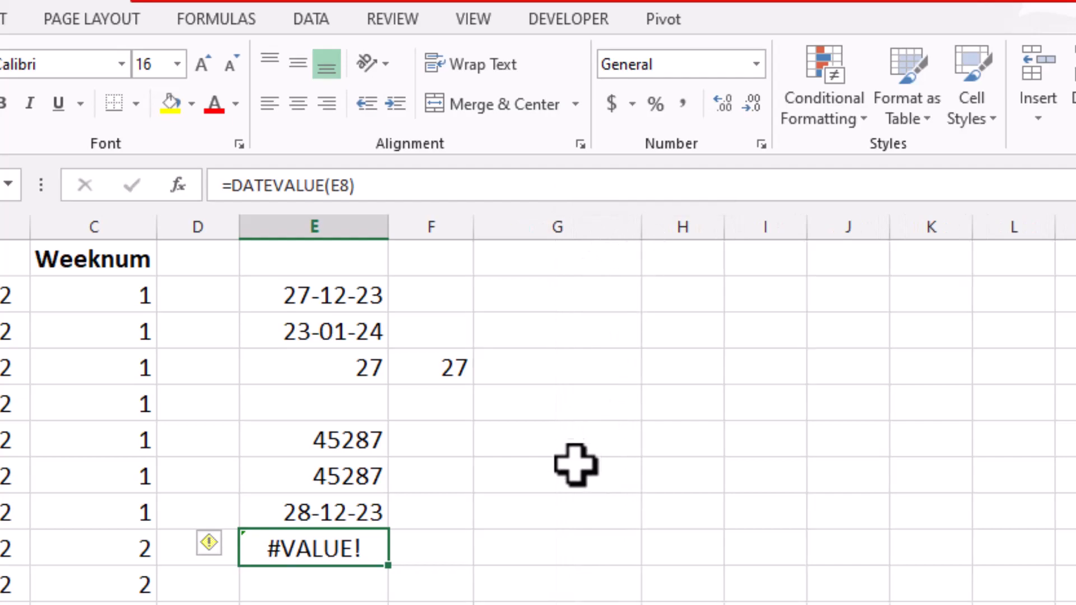
click(539, 520)
text('28-12-23)
key(ctrl+Return)
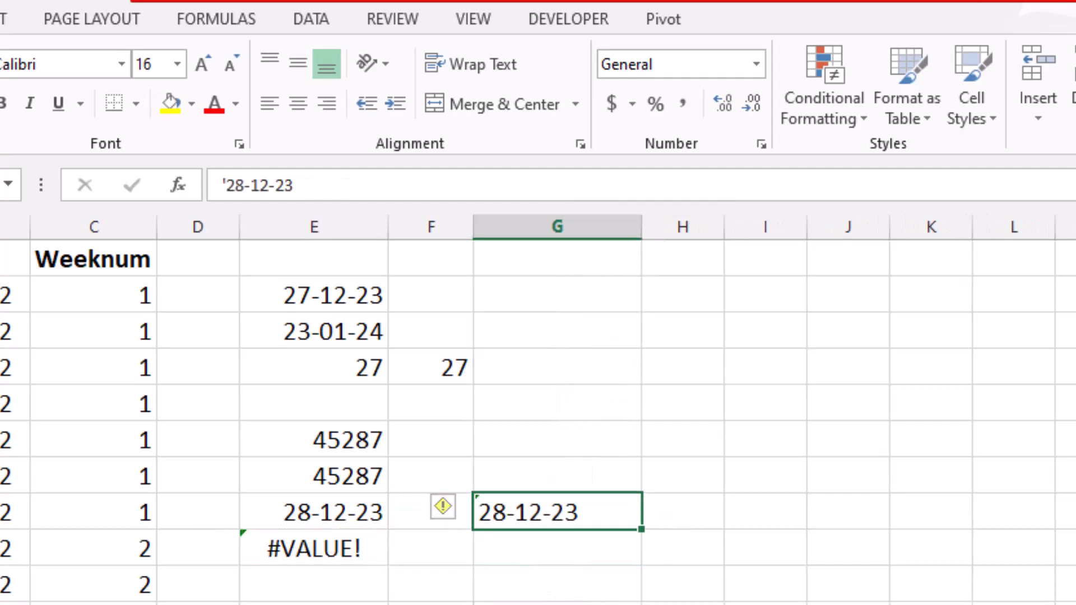
Centre-align the range E8:G8 and compare the contents of the real date in E8 and the text date in G8
drag(353, 528, 443, 516)
drag(516, 519, 519, 519)
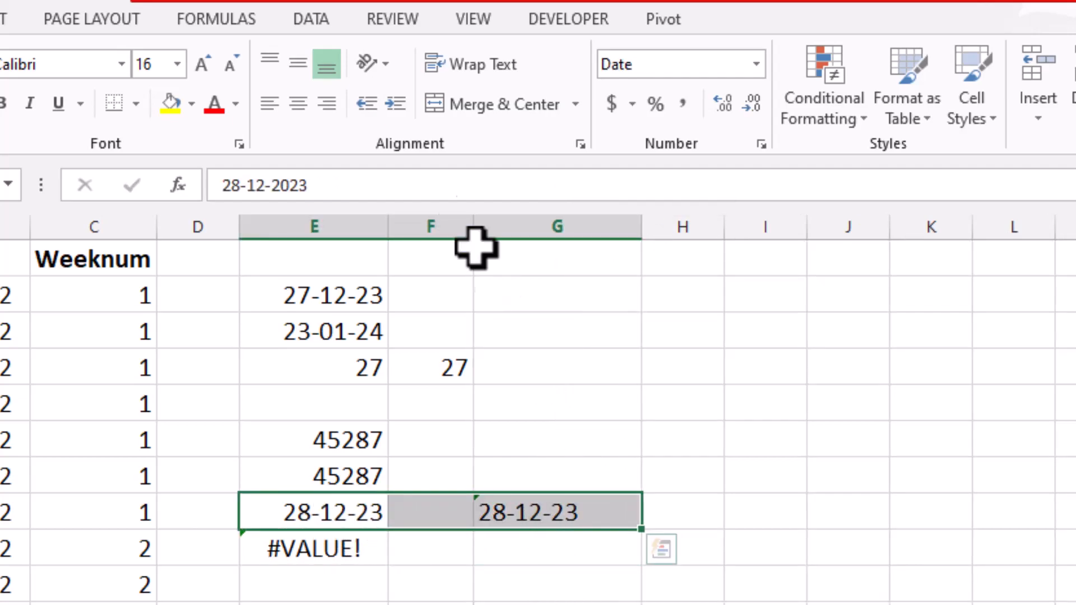
click(298, 103)
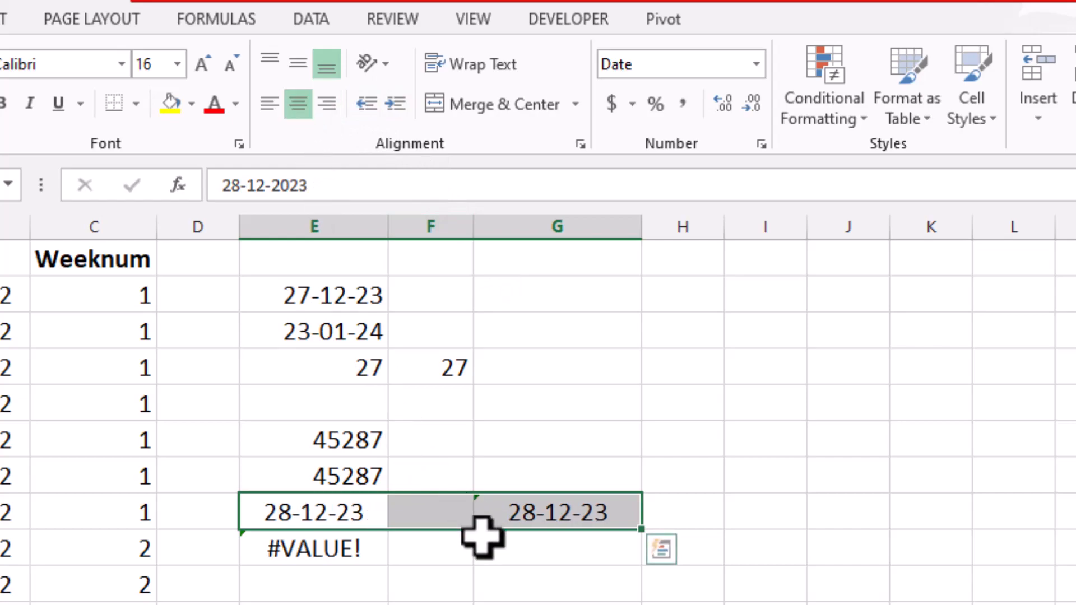
click(524, 552)
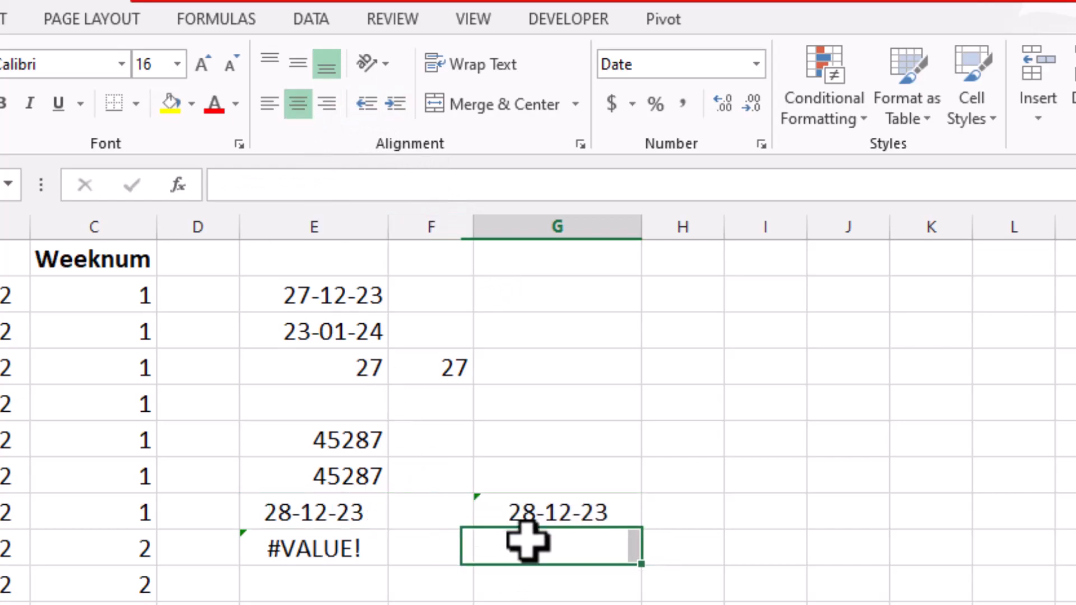
click(327, 513)
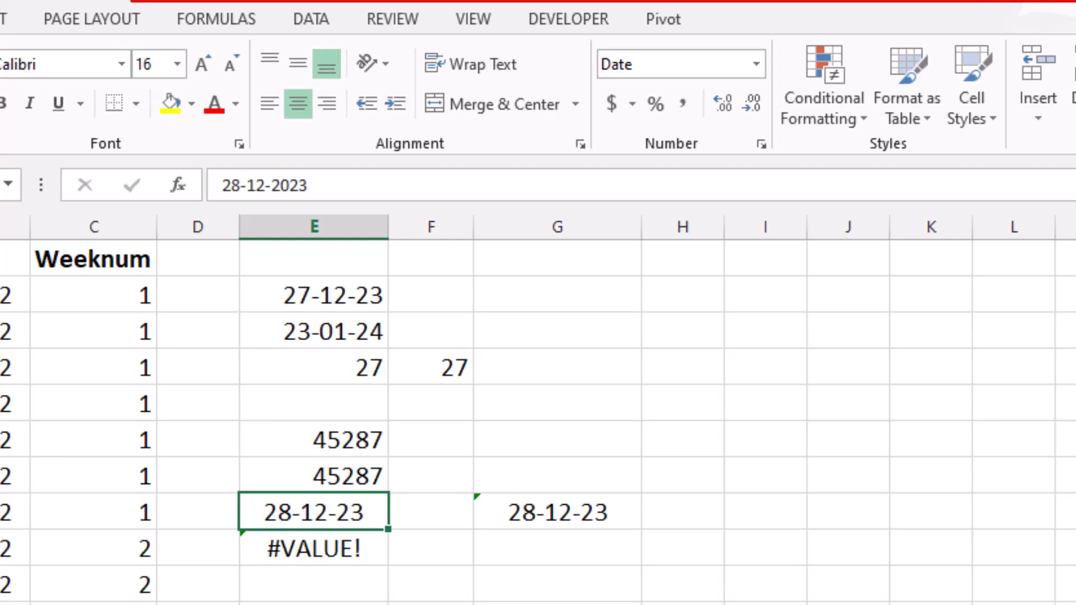
click(563, 507)
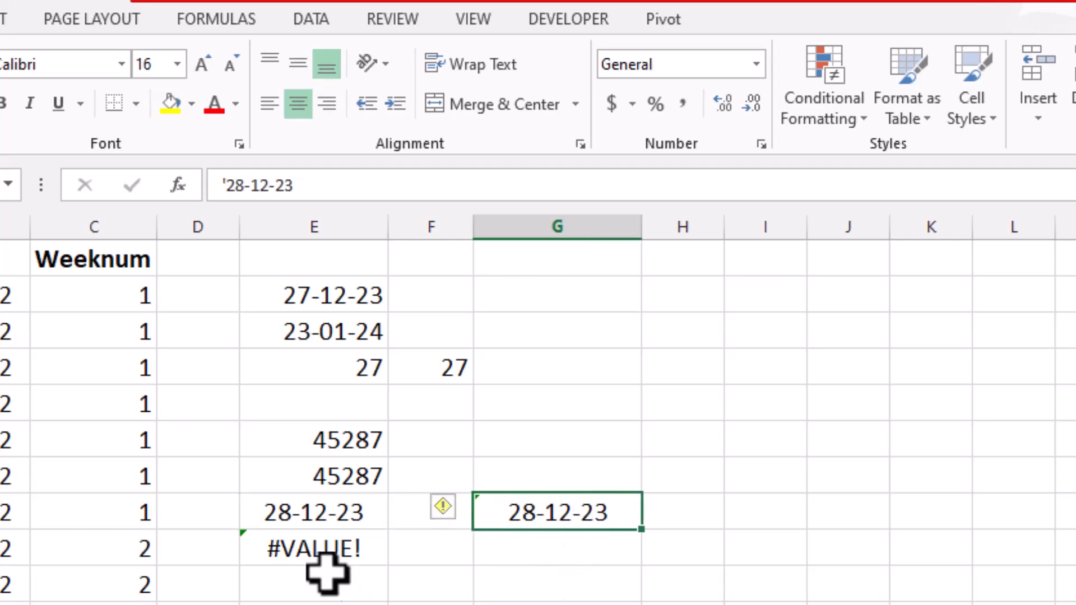
Delete the DATEVALUE formula from cell E9
click(314, 512)
click(315, 555)
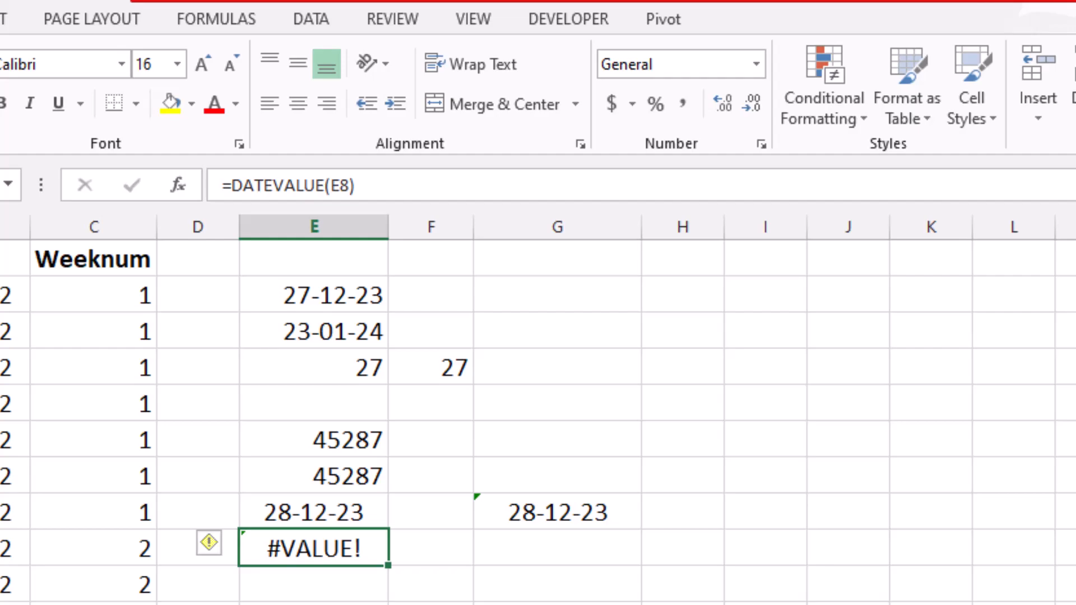
key(Delete)
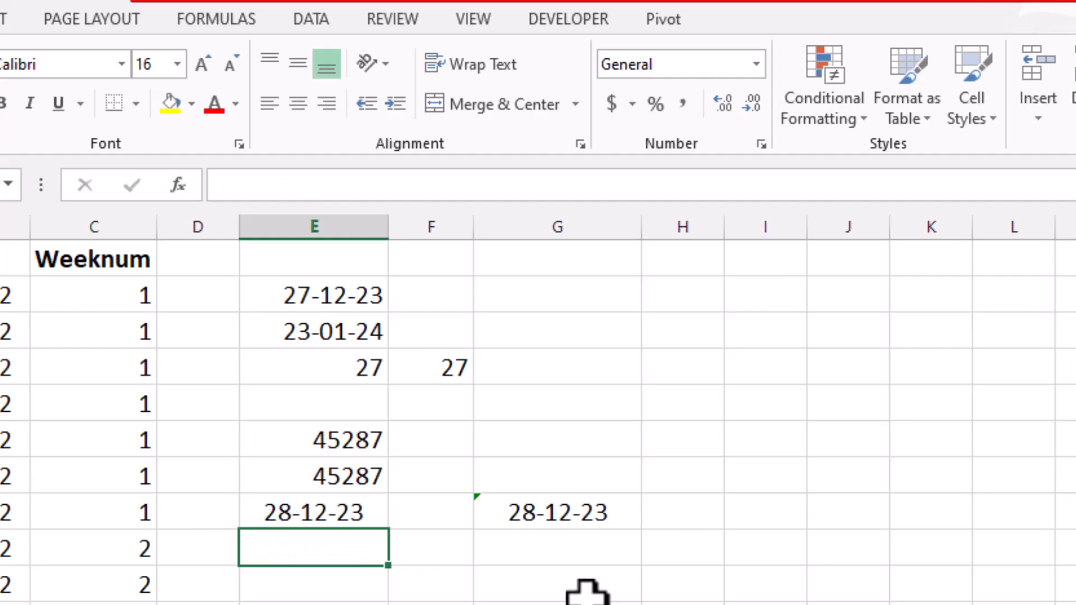
Format the date in E8 as Number with no decimal places
click(368, 510)
click(757, 64)
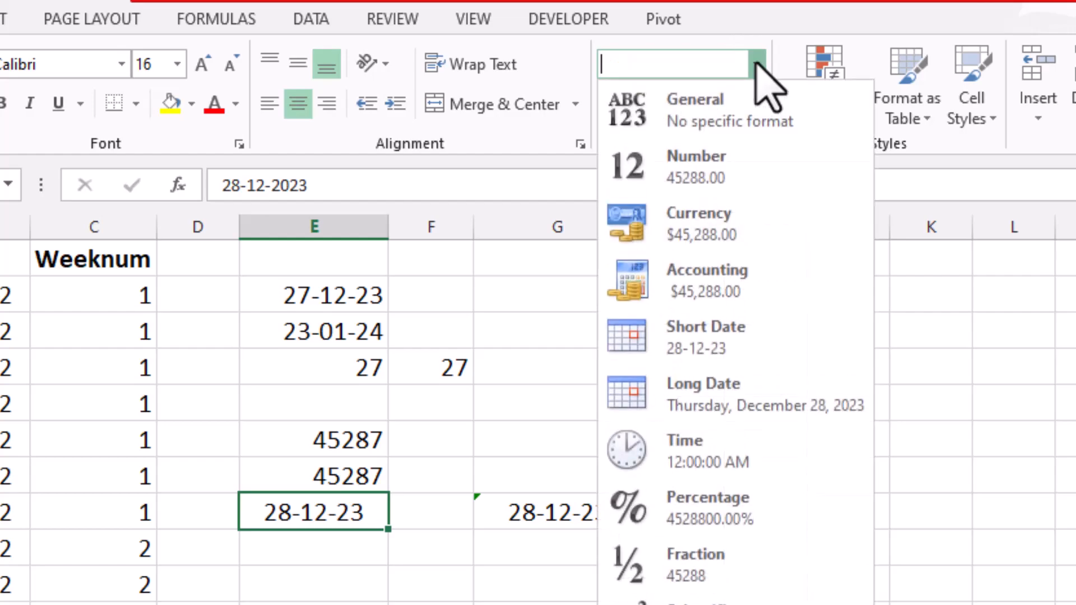
click(698, 179)
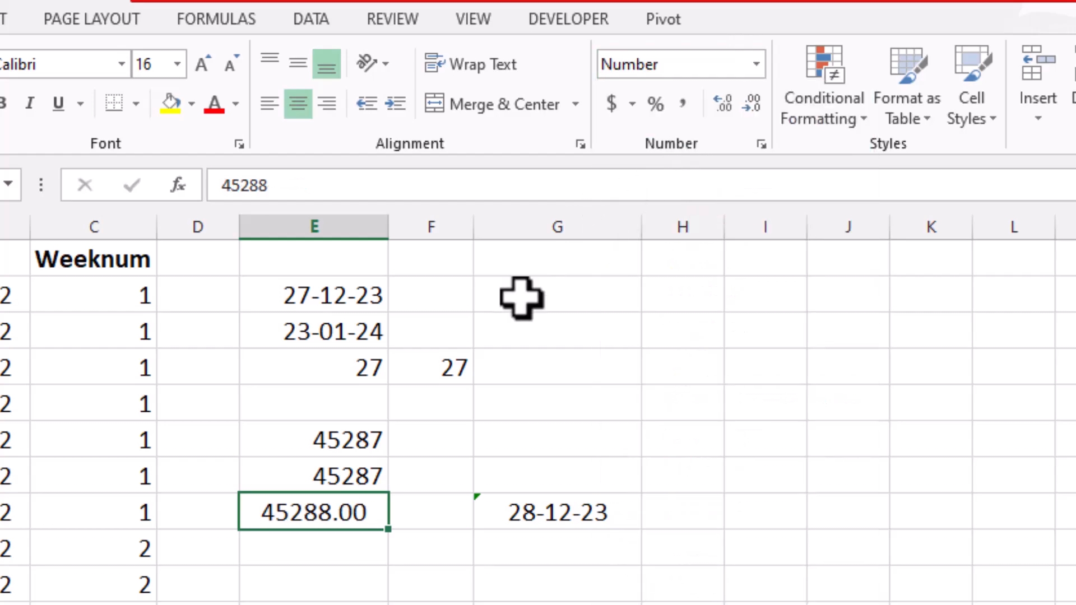
click(754, 111)
click(754, 111)
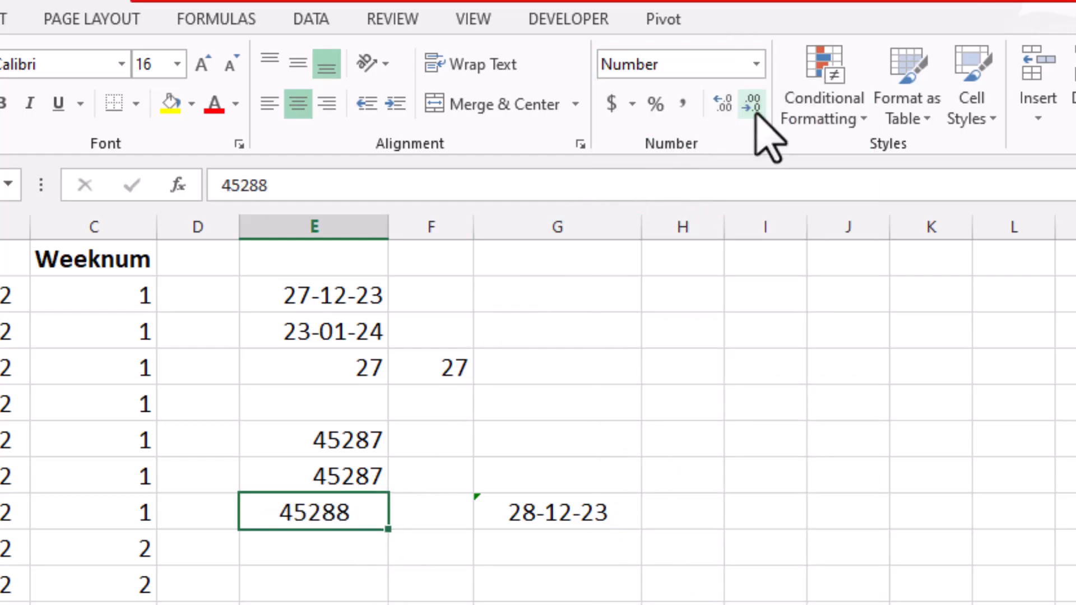
click(449, 548)
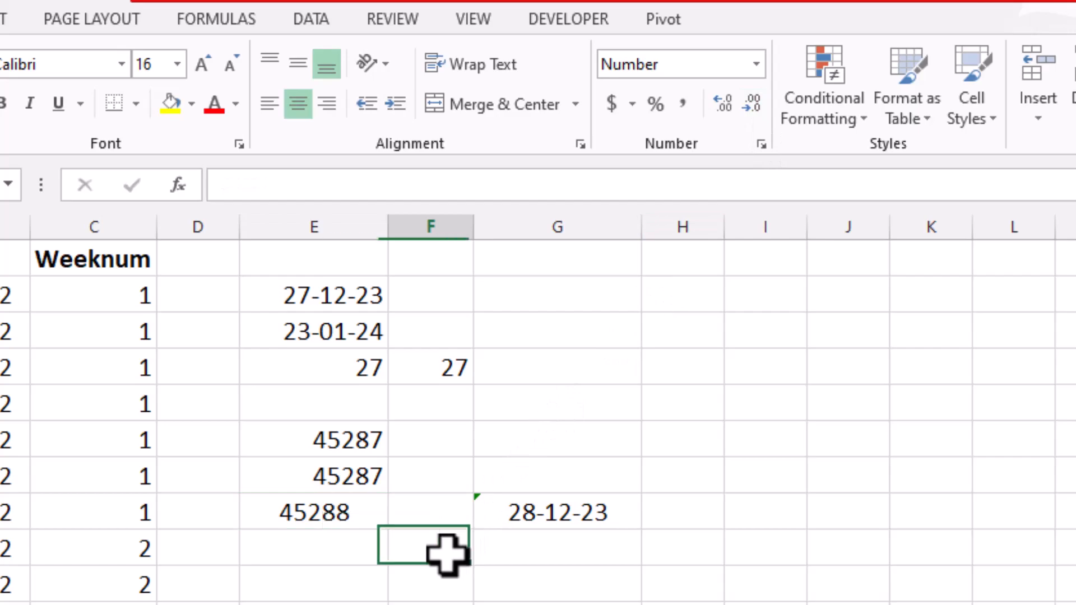
Try to format the text date in G8 as Number and restore its General format
click(531, 511)
click(756, 64)
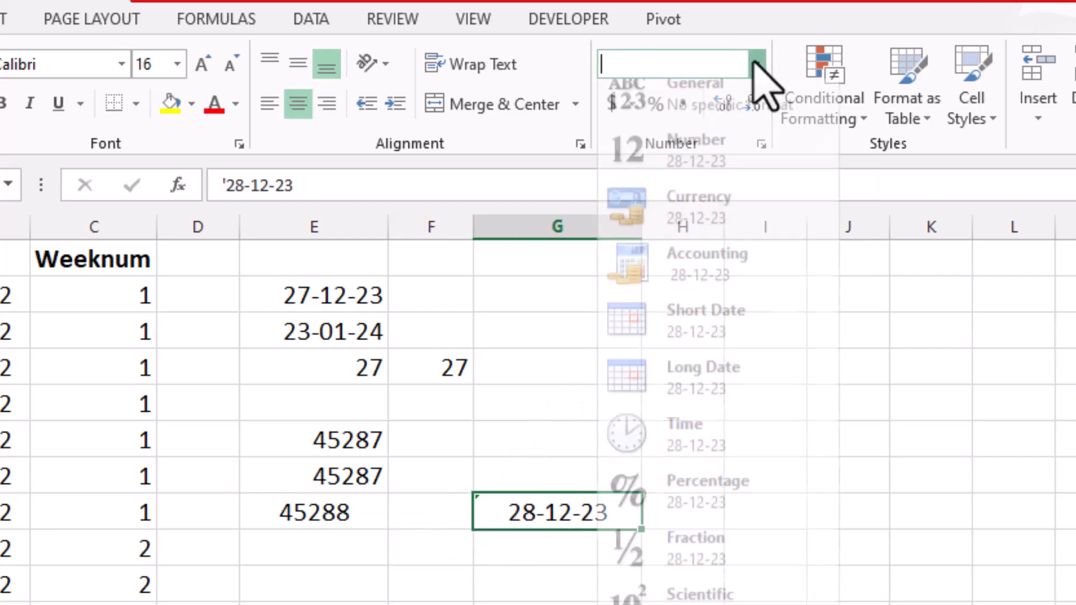
click(685, 178)
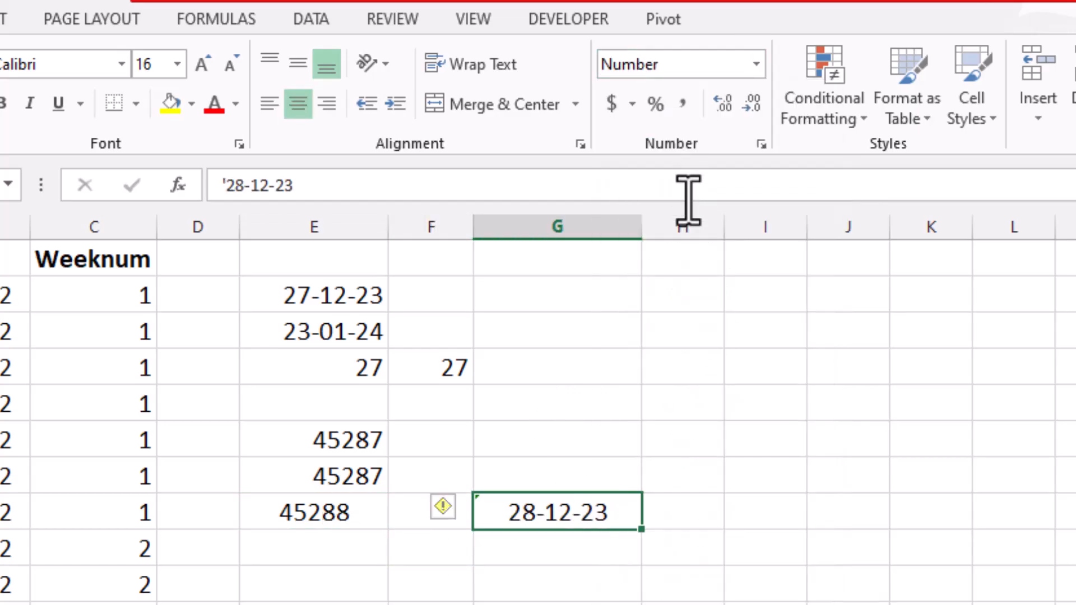
click(580, 580)
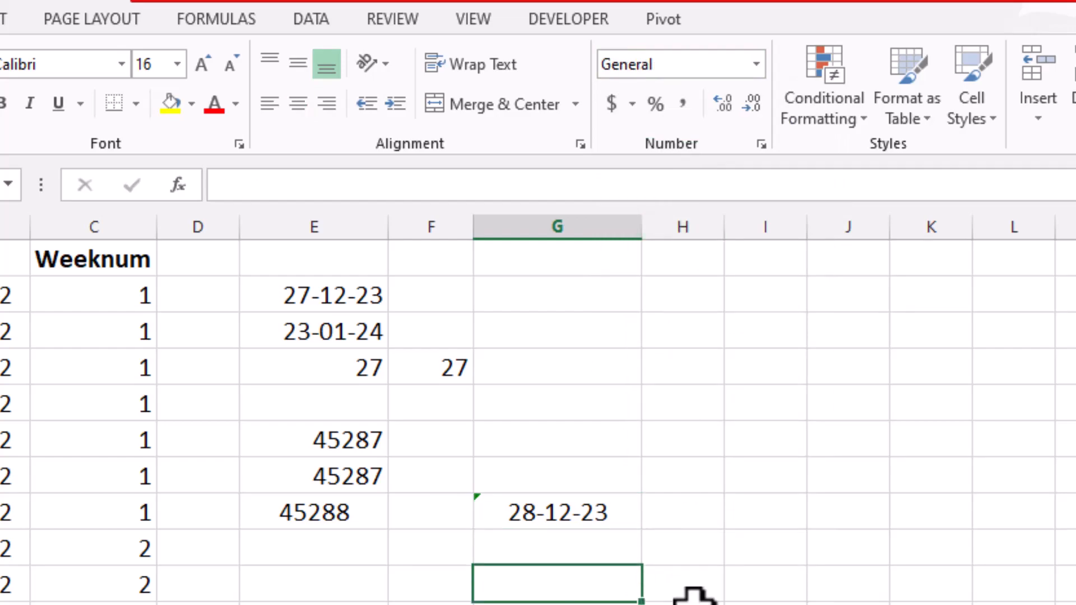
key(Up)
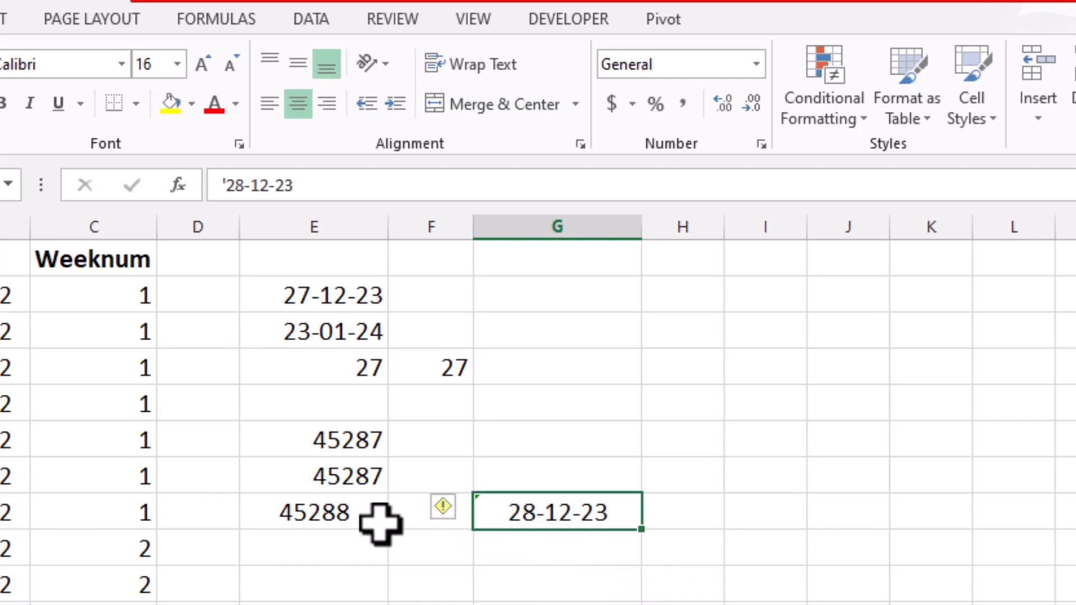
Undo the Number formatting and decimal changes on the real date in E8
key(ctrl+z)
key(ctrl+z)
key(ctrl+z)
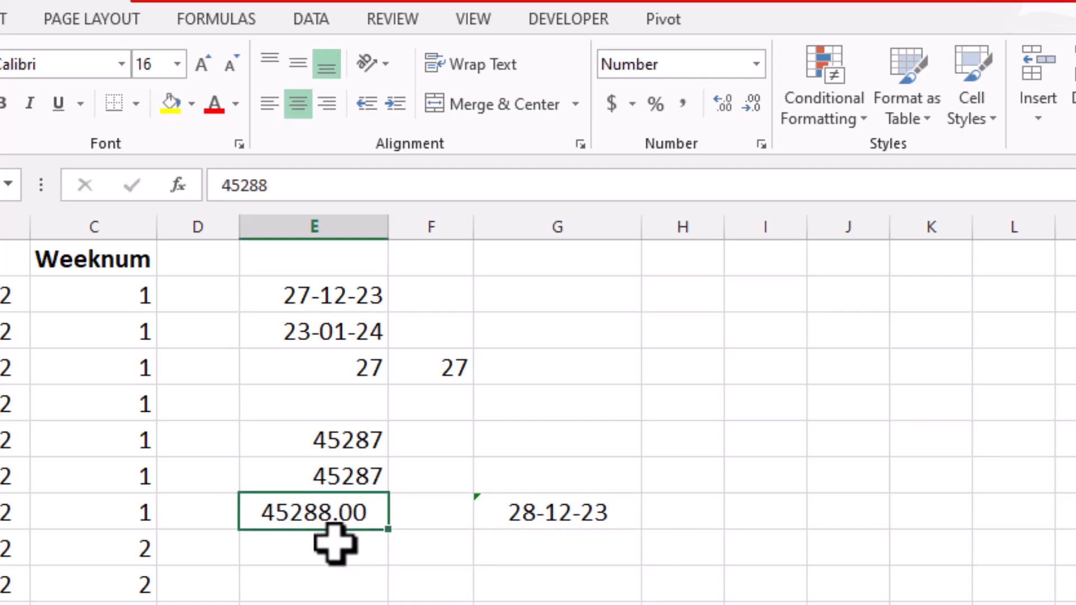
click(339, 556)
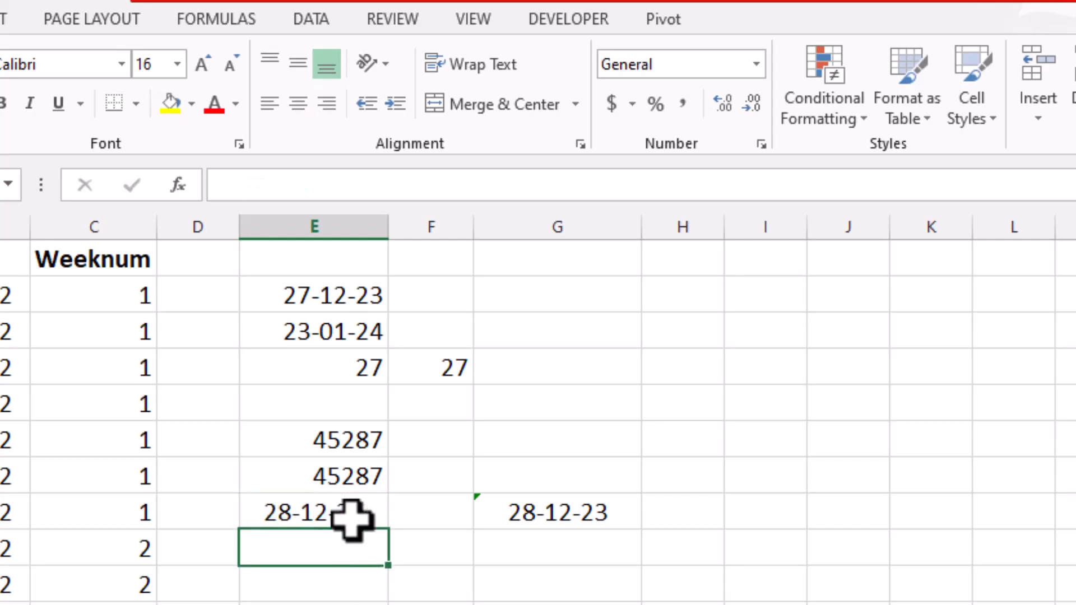
click(511, 552)
click(284, 507)
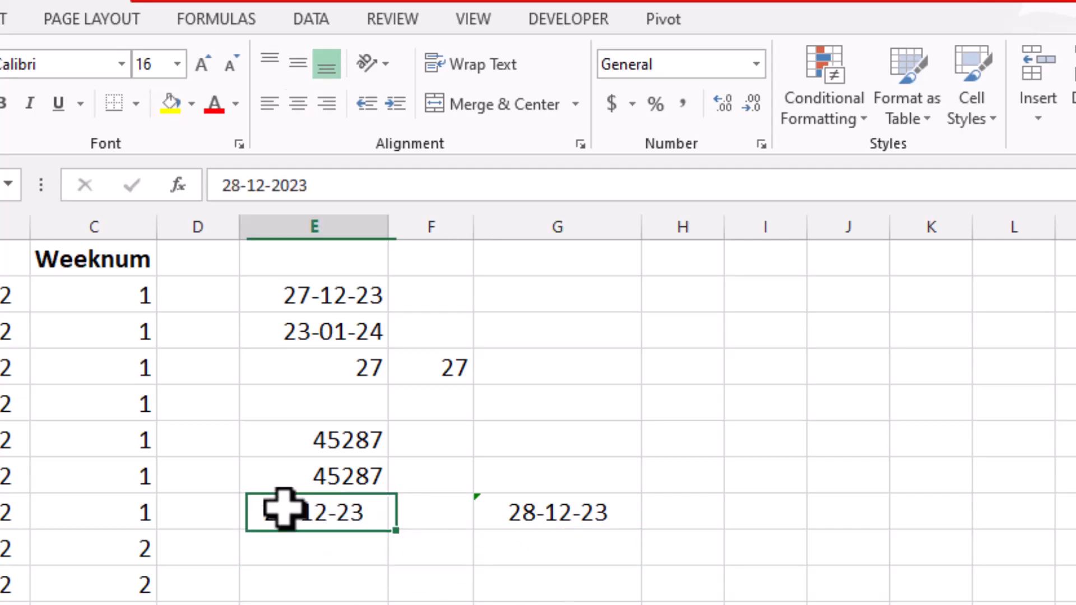
Try the Short Date format on the text date in G8 and check it against the real date in E8
click(533, 506)
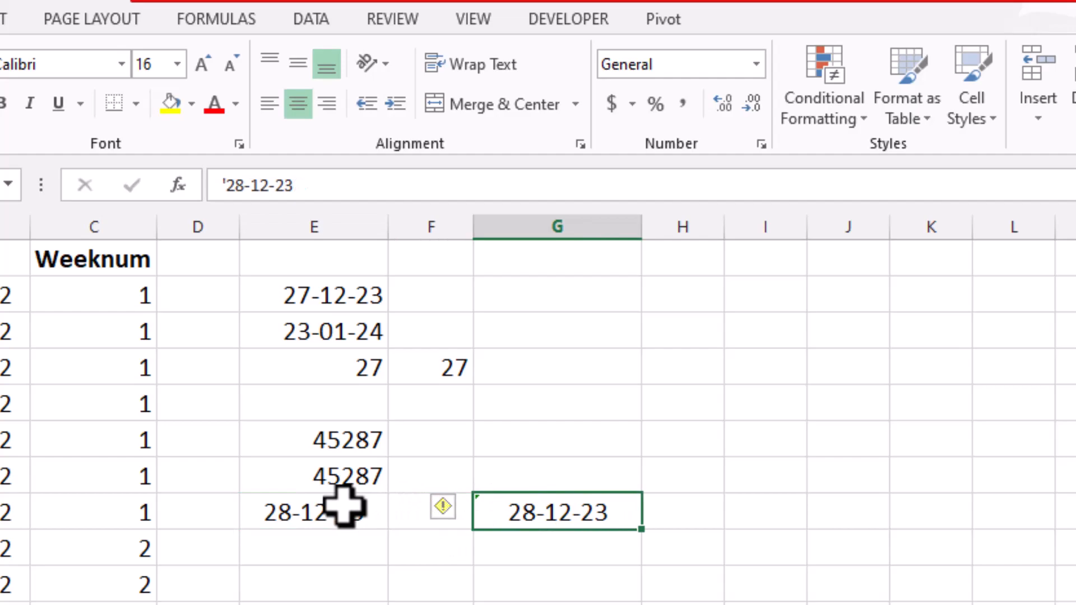
click(757, 64)
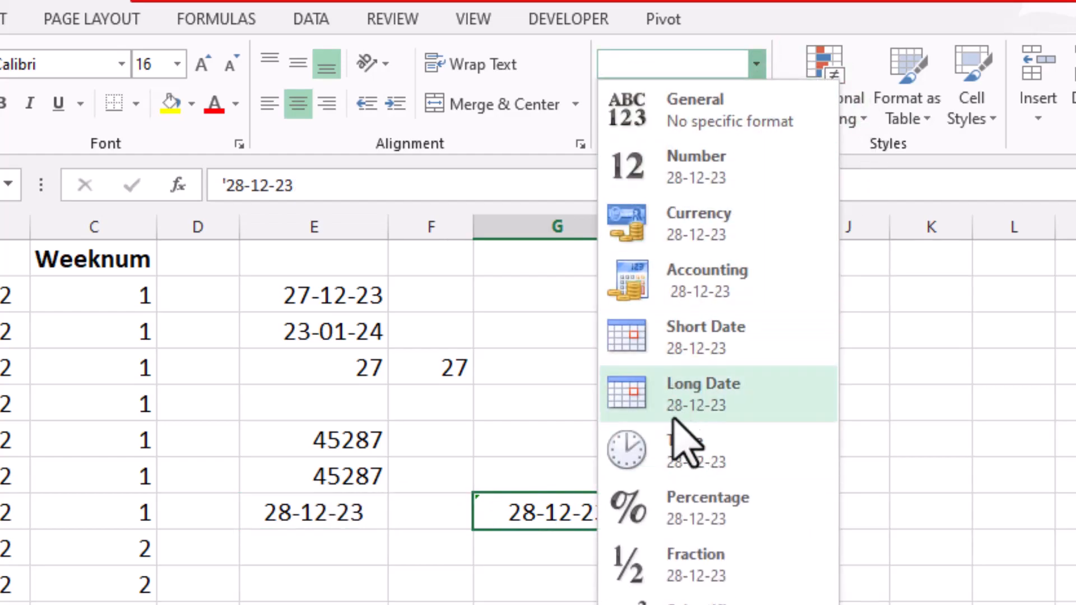
click(681, 343)
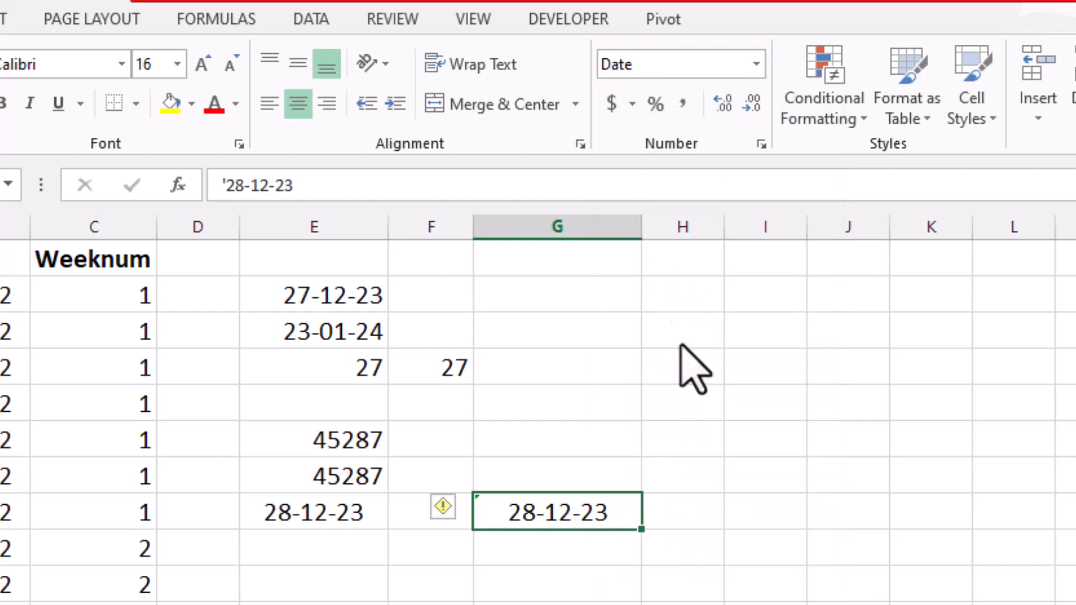
click(683, 603)
click(355, 520)
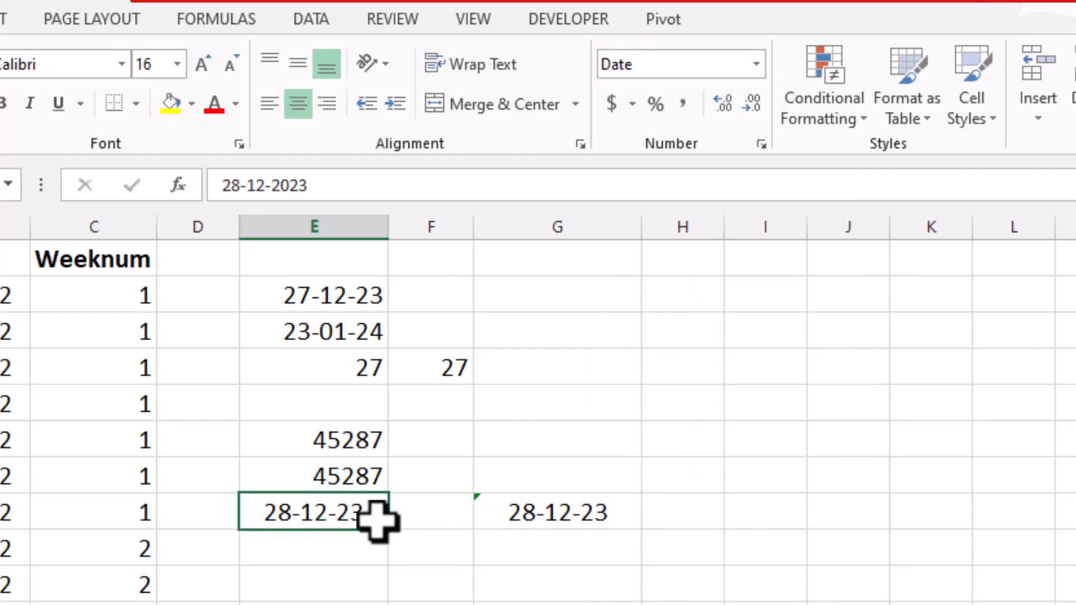
Apply the Number format to the text date in G8
click(582, 515)
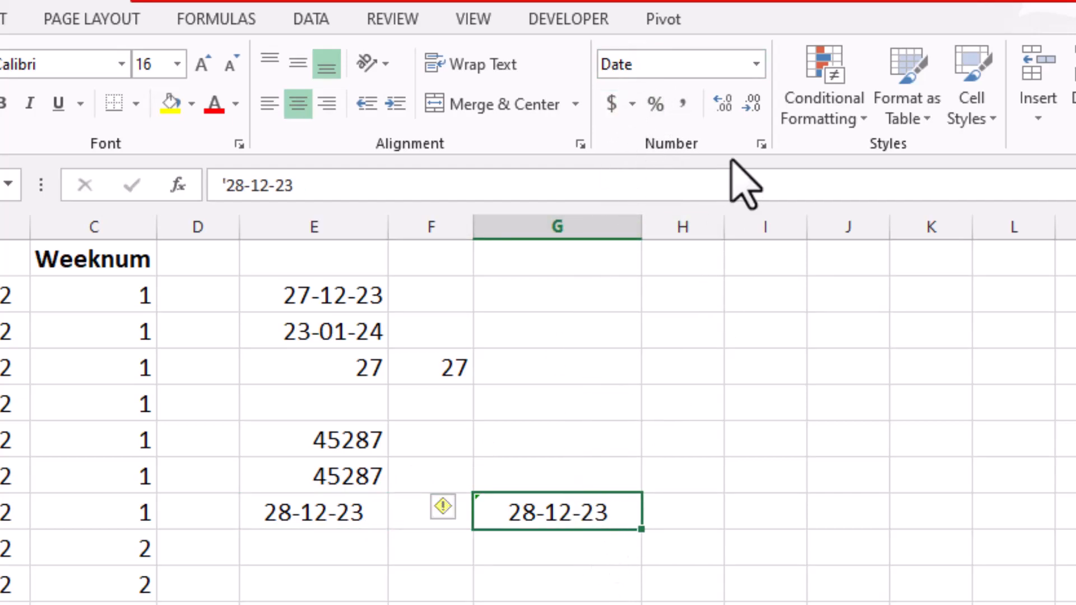
click(756, 65)
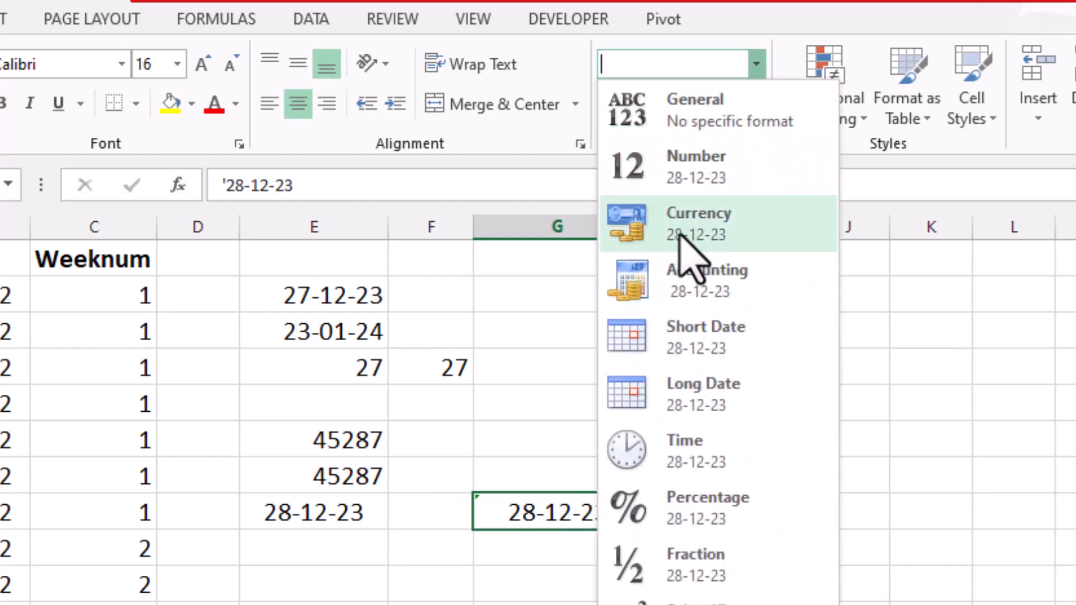
click(685, 175)
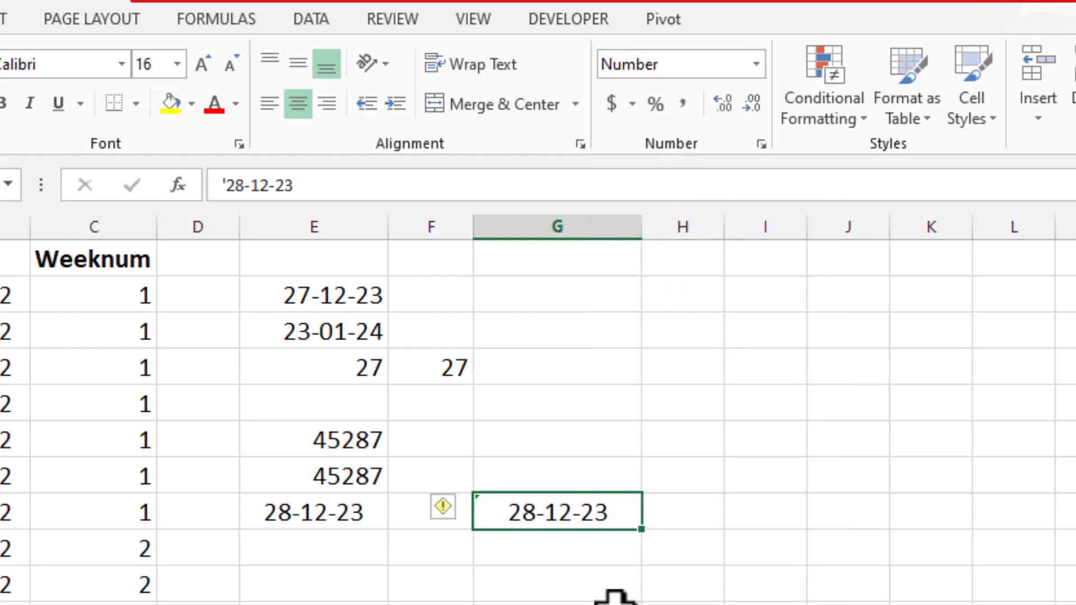
click(548, 541)
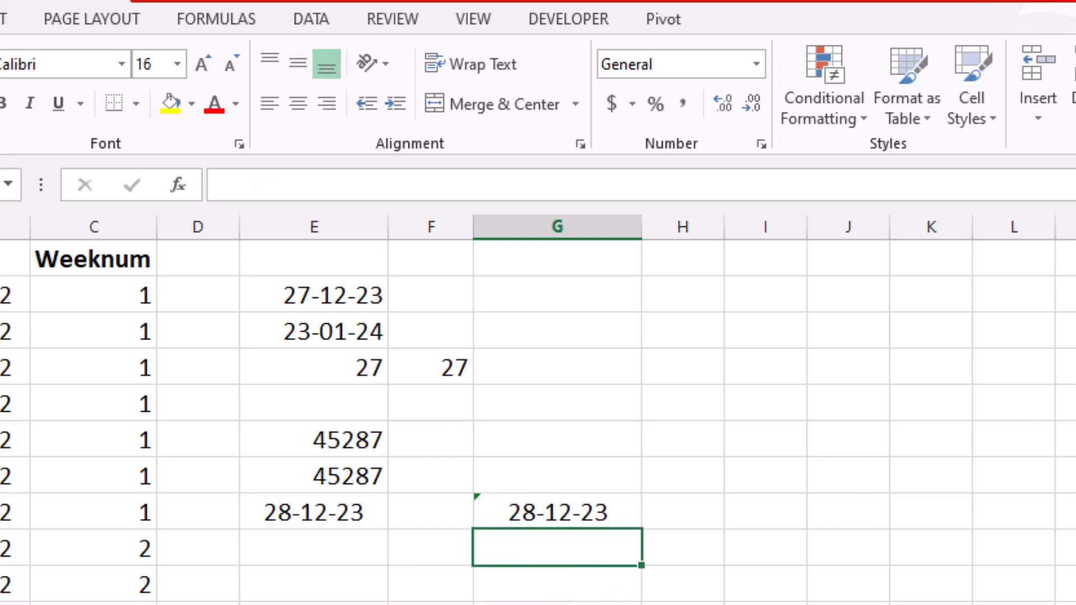
click(555, 512)
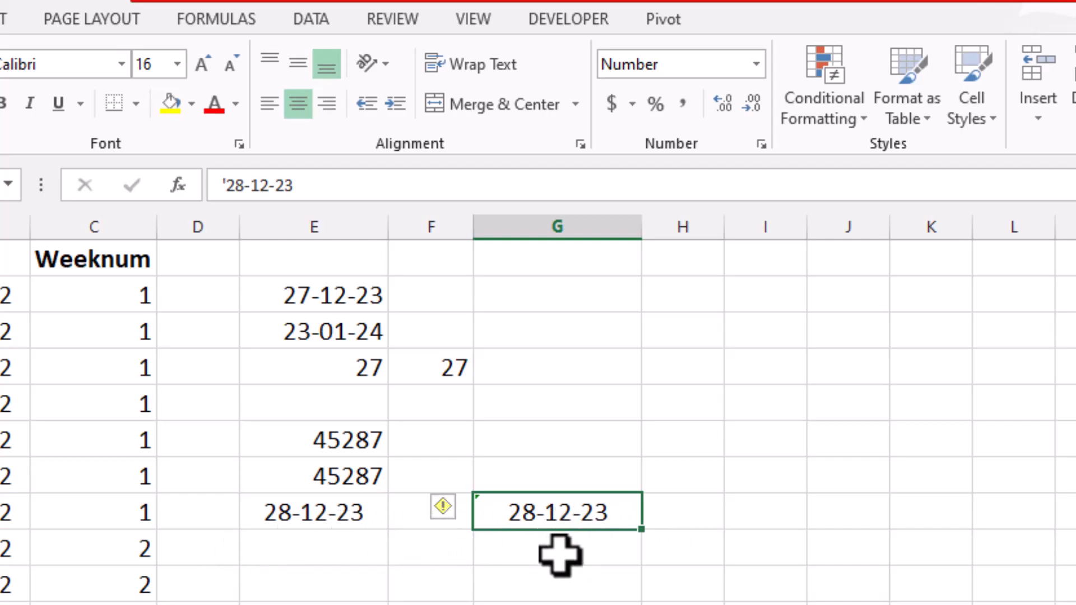
Enter the formula =DATEVALUE(G8) in G9 to convert the text date into its serial number
click(534, 557)
text(=)
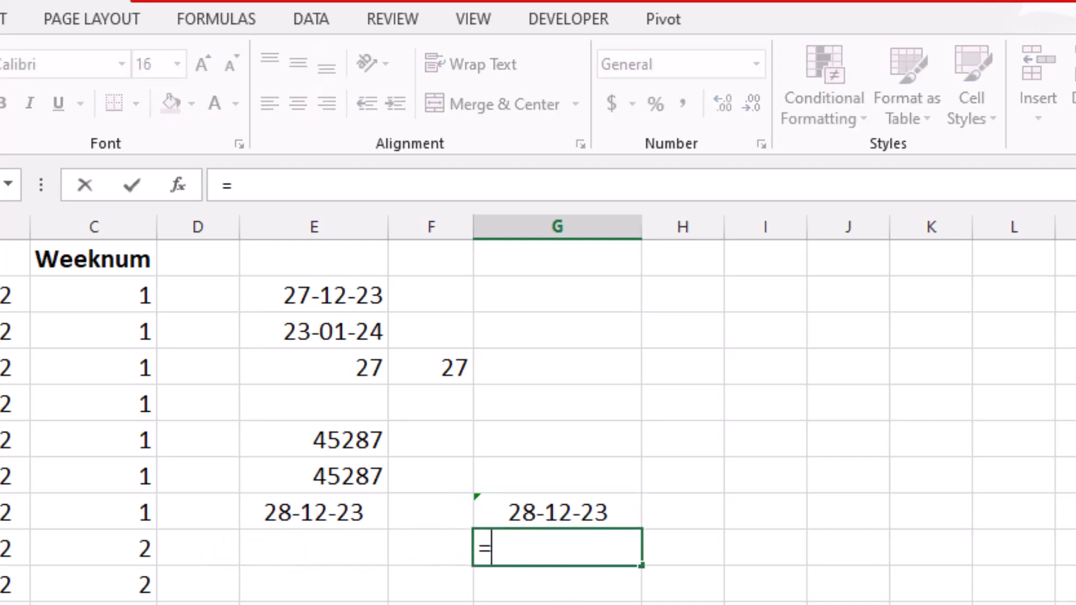
text(datevalue)
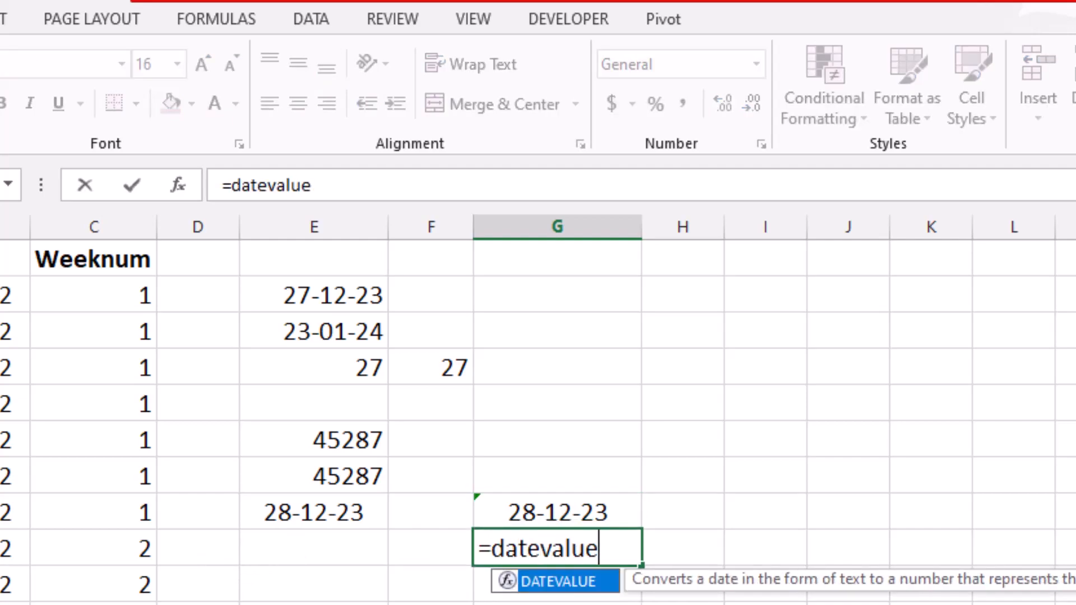
text(()
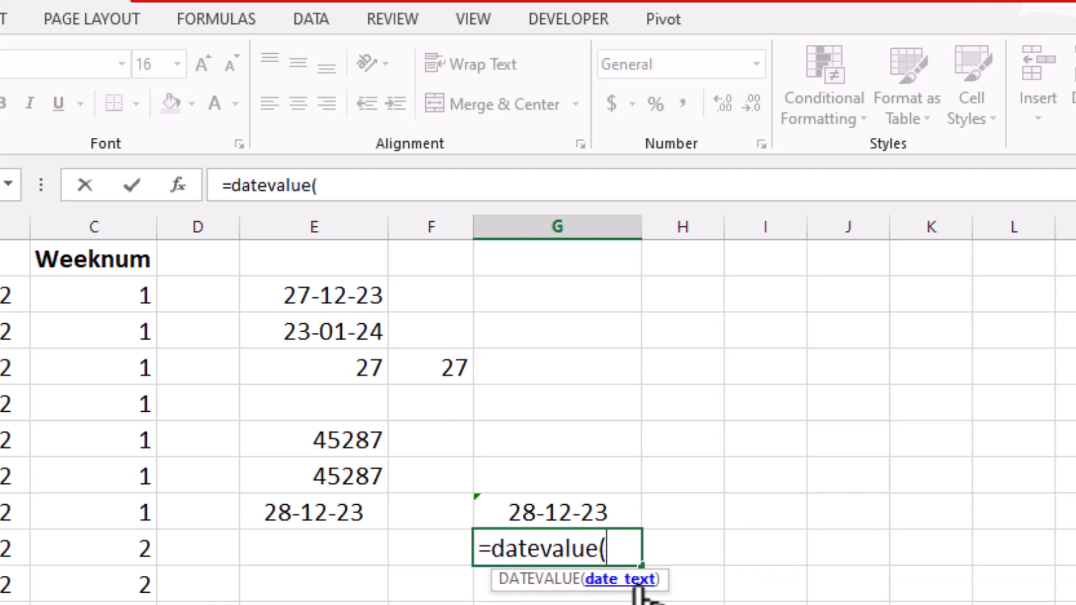
click(554, 512)
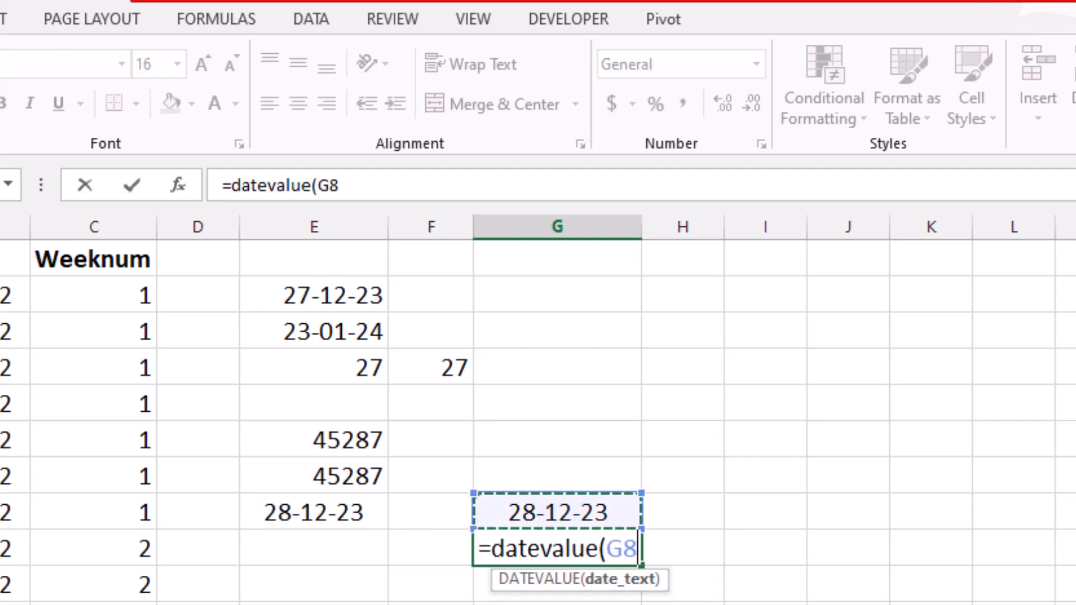
key(Return)
Format the DATEVALUE result in G9 as Short Date
click(577, 544)
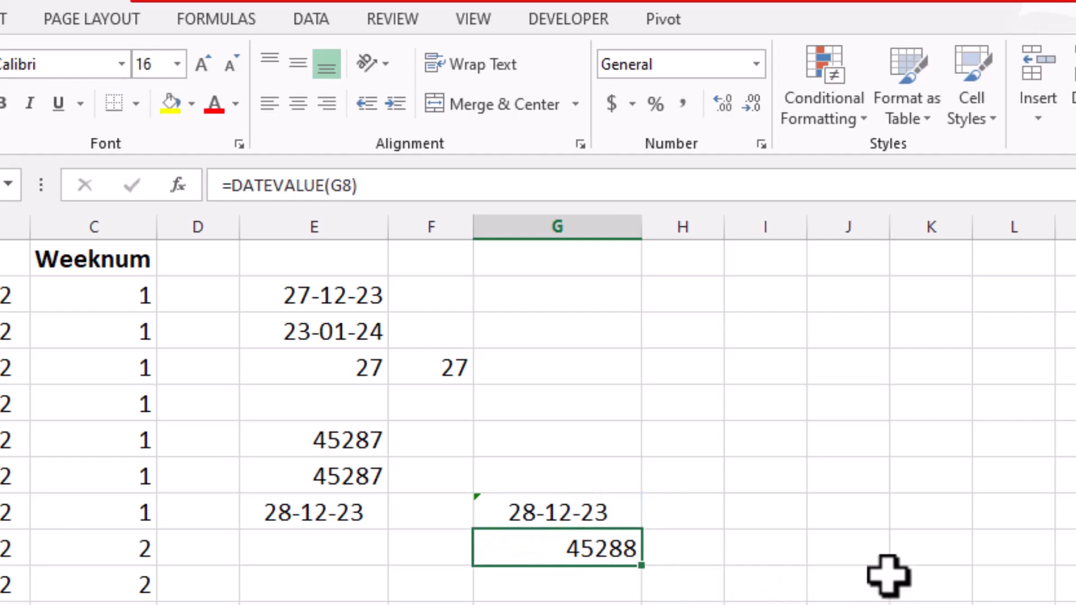
click(757, 64)
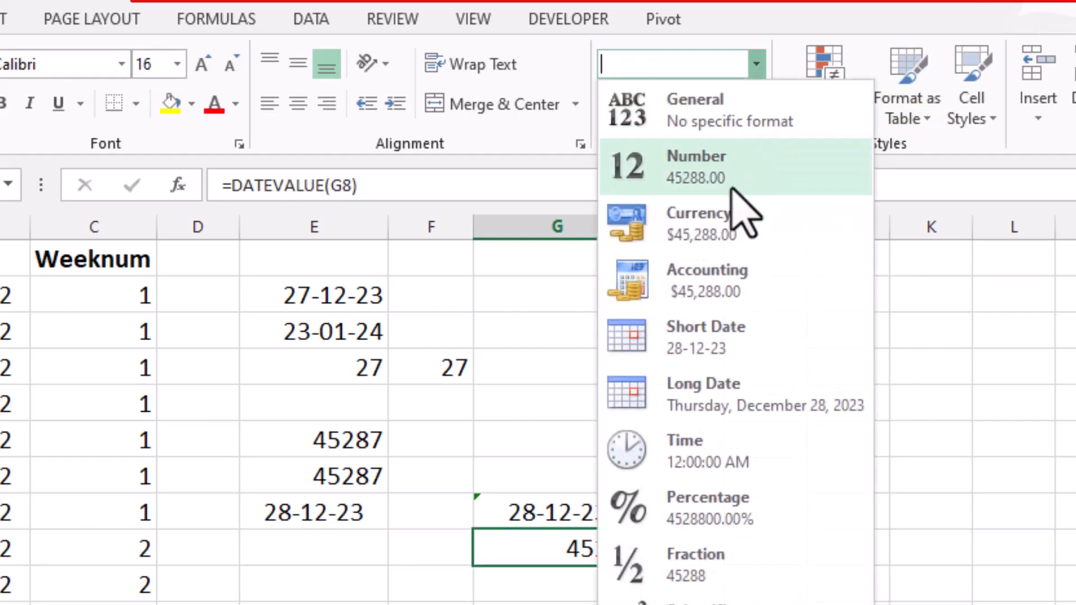
click(713, 337)
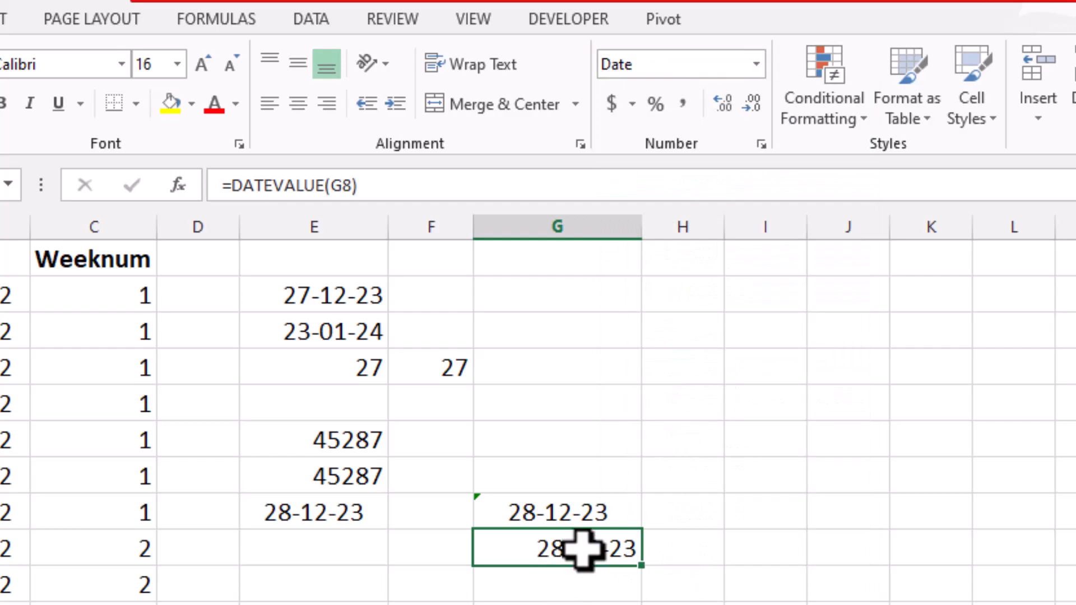
Compare the contents of the text date in G8 with the converted date in G9
click(577, 508)
click(556, 545)
click(553, 514)
click(555, 547)
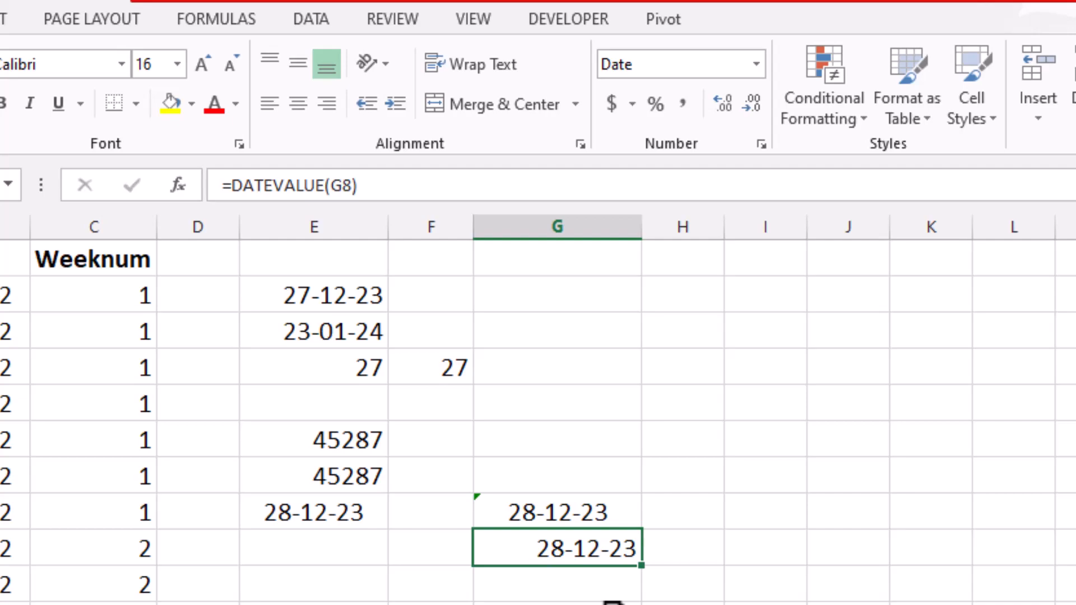
click(519, 510)
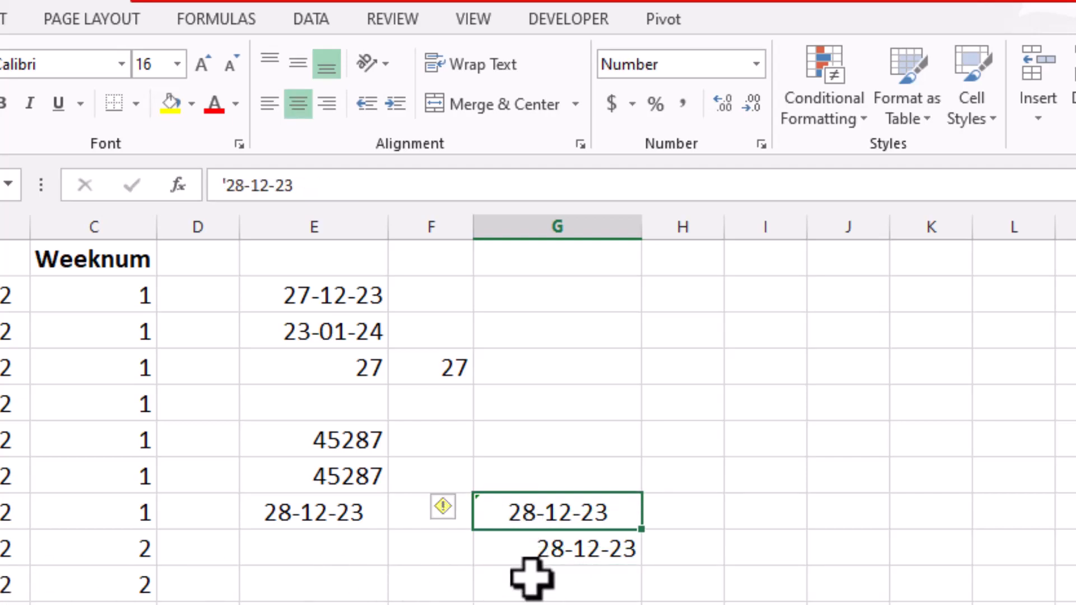
click(545, 552)
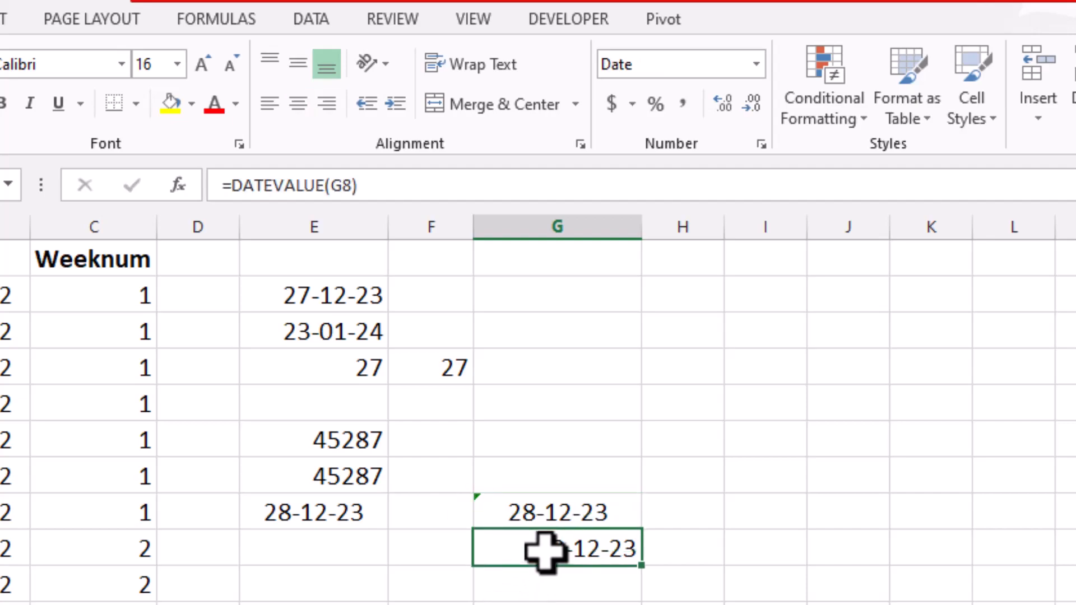
click(534, 581)
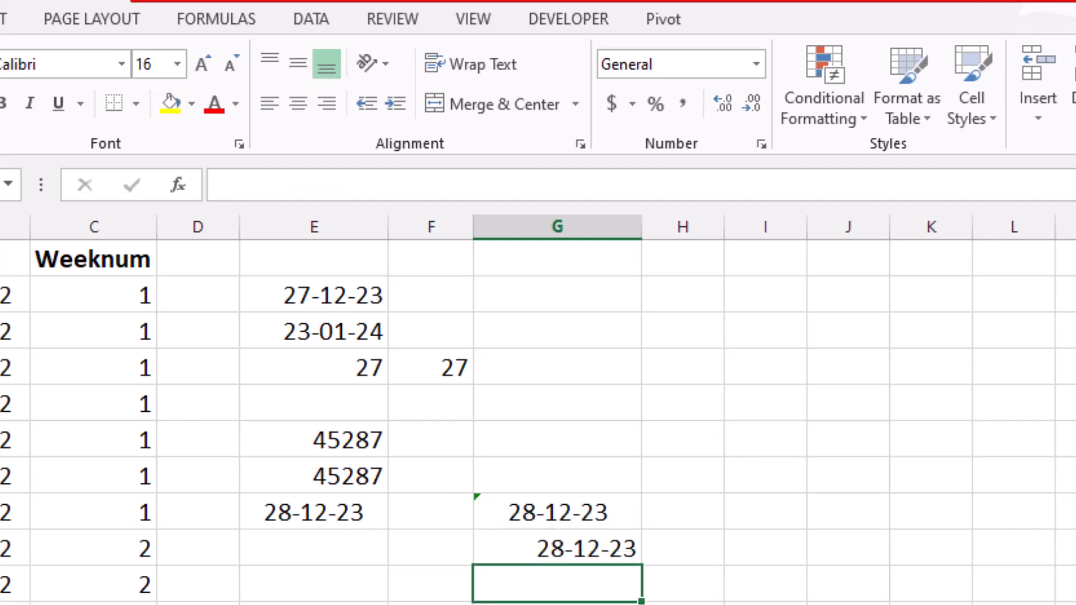